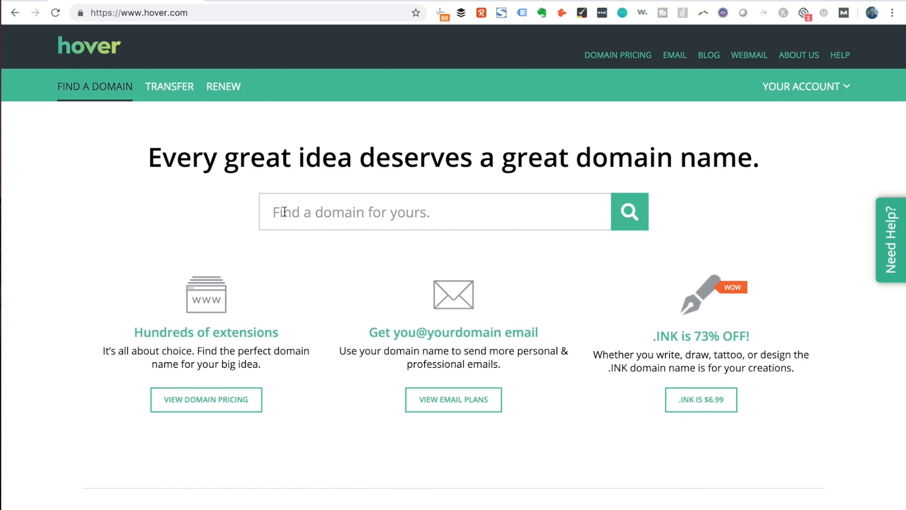
Search Hover for buildablogfast.com and add the exact-match domain to the cart
text(builda)
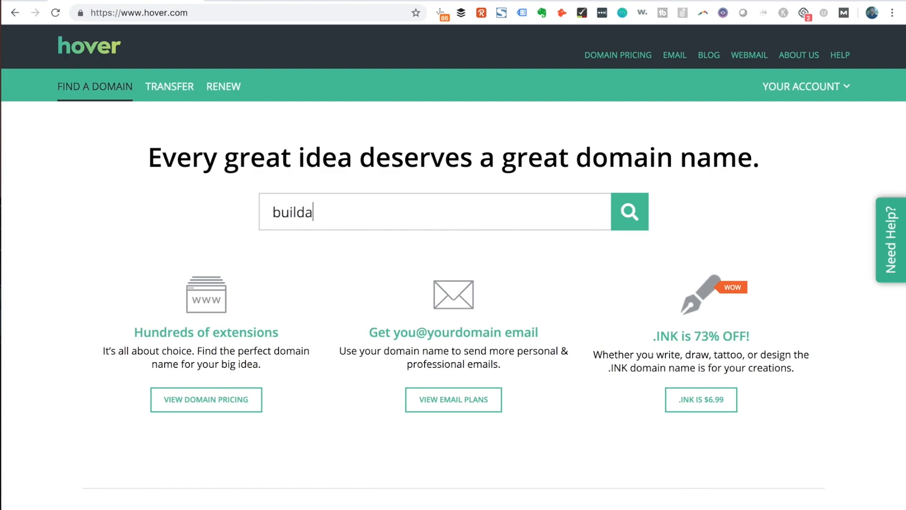
text(blogfast.com)
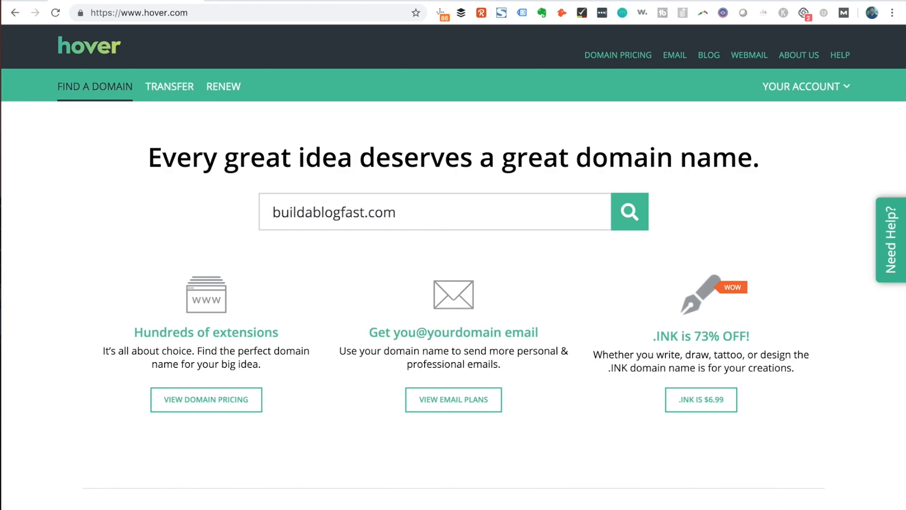
click(628, 218)
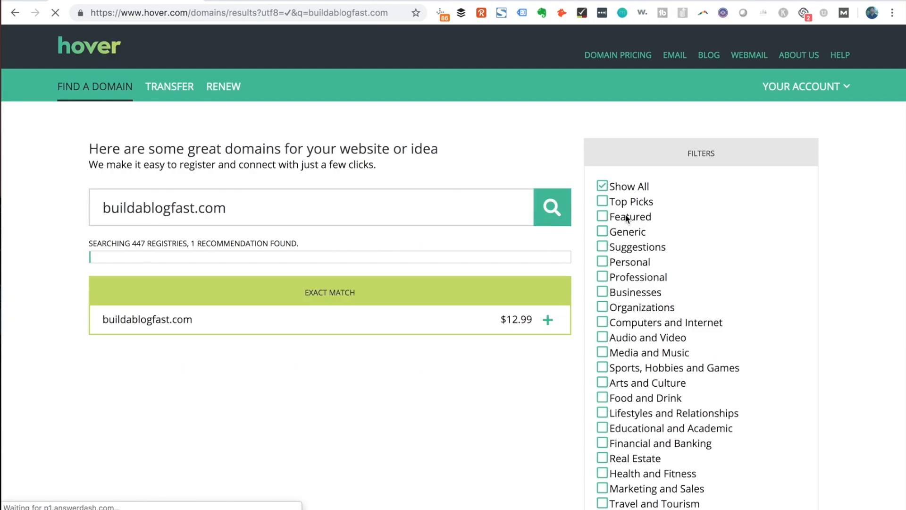
click(548, 320)
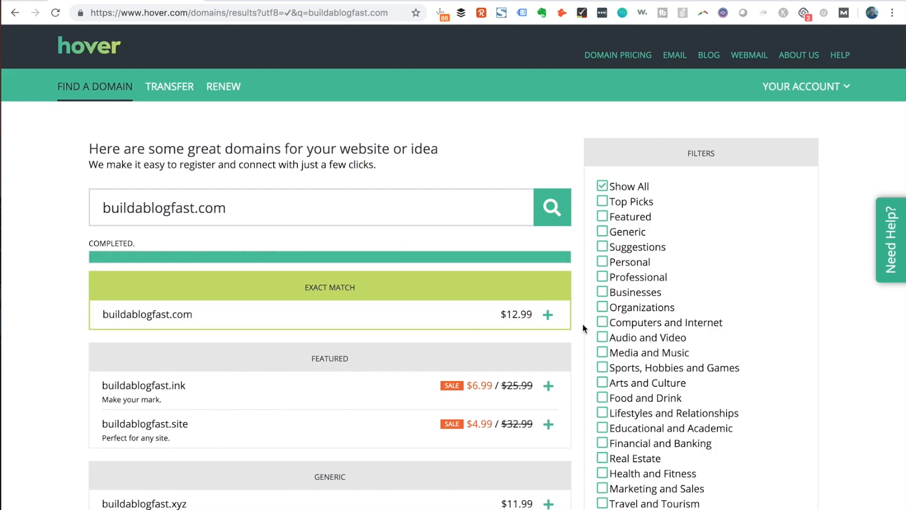
Check out the one-year registration with WHOIS privacy for $13.17, accepting the Terms of Service
click(697, 308)
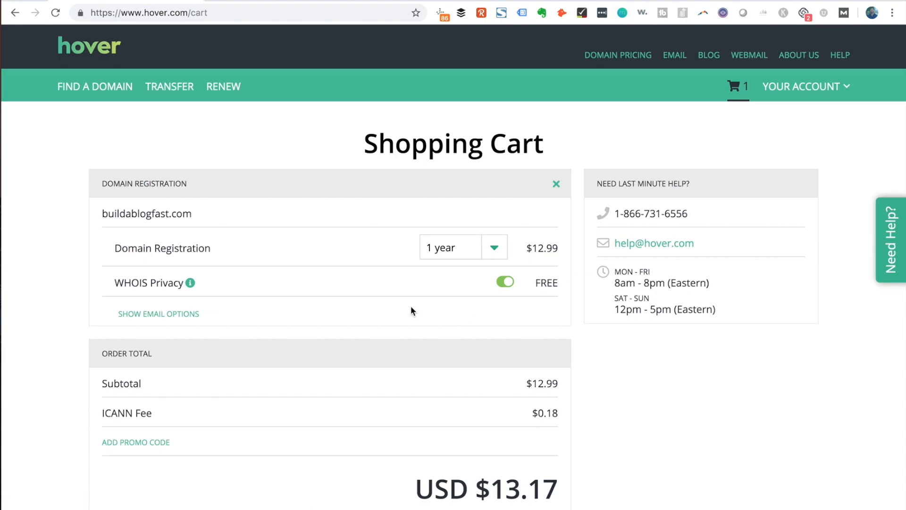
scroll(412, 311, down, 3)
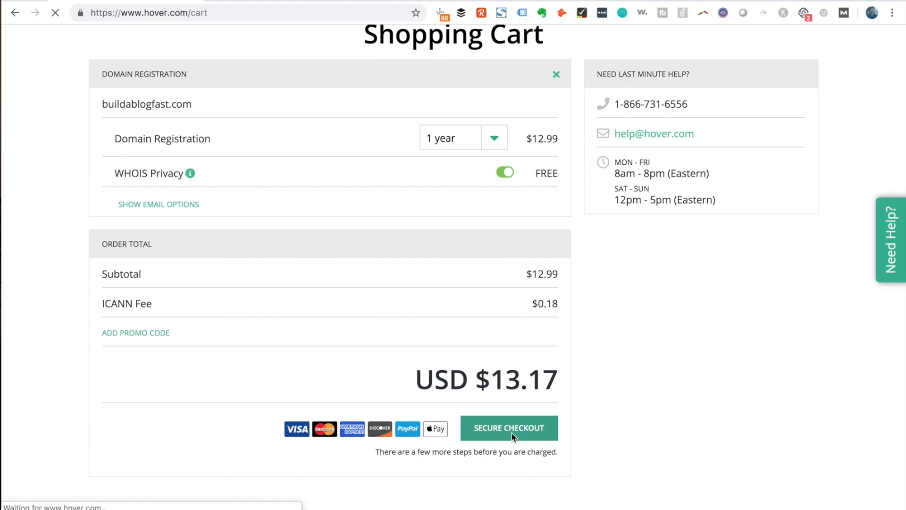
scroll(508, 236, down, 10)
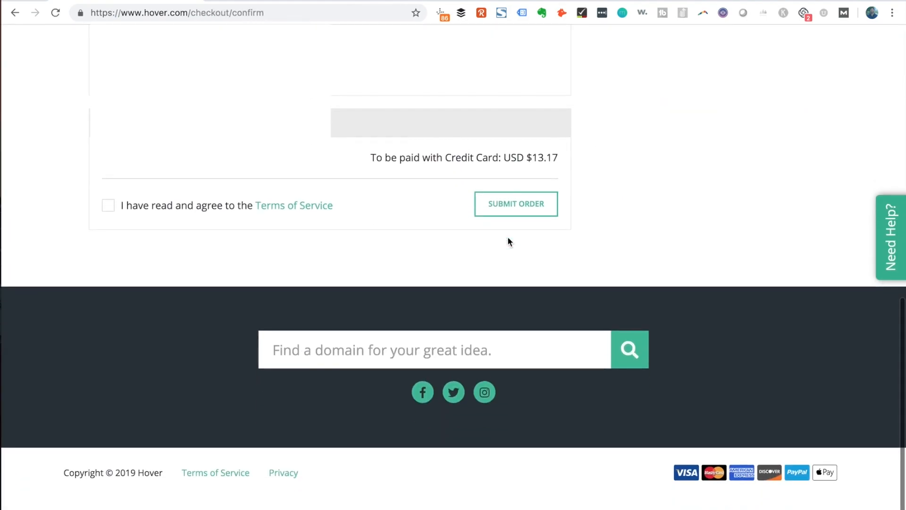
click(515, 209)
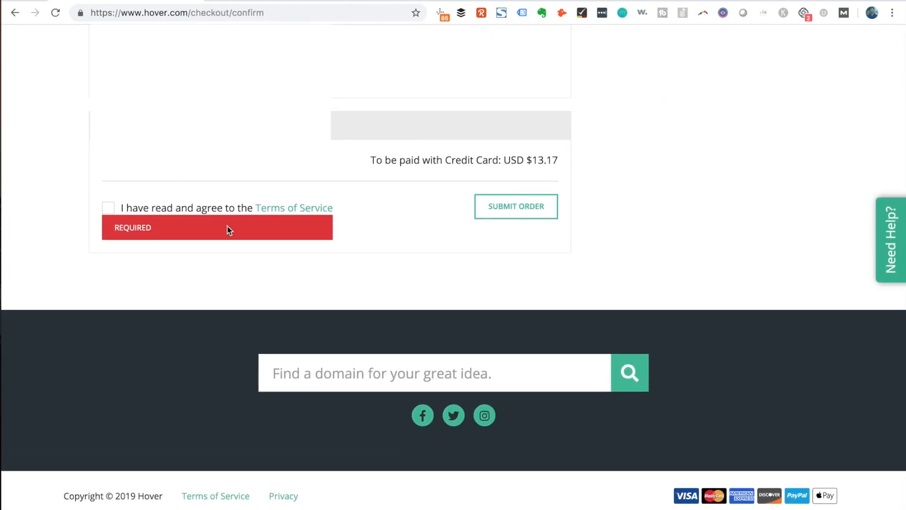
click(108, 209)
click(508, 207)
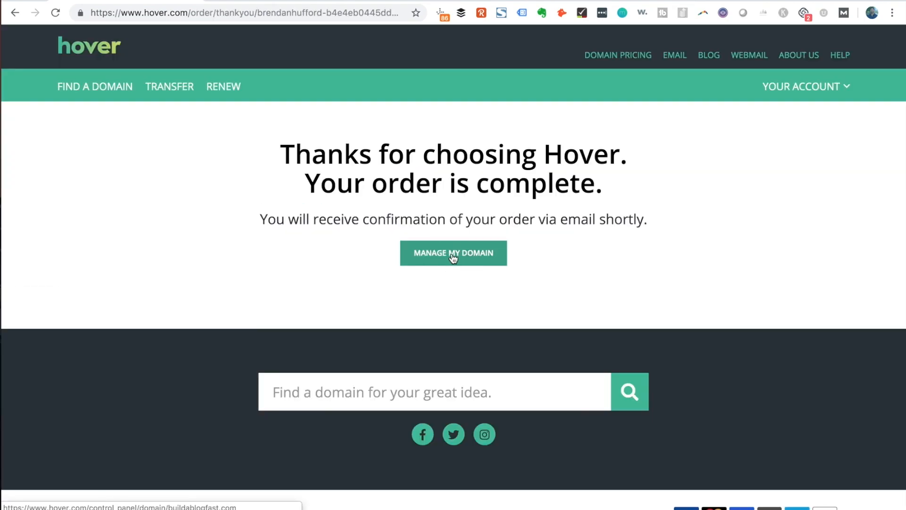
click(453, 254)
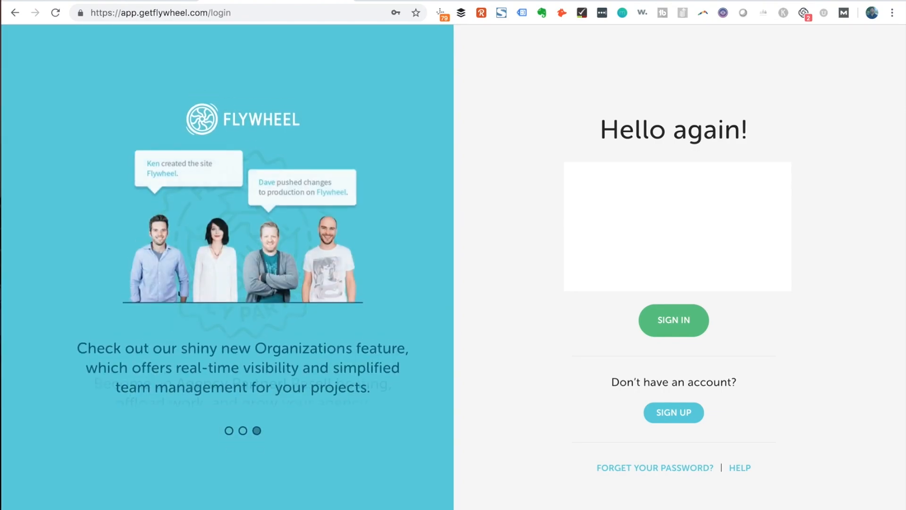
Sign in to Flywheel and start creating a new WordPress site
key(Return)
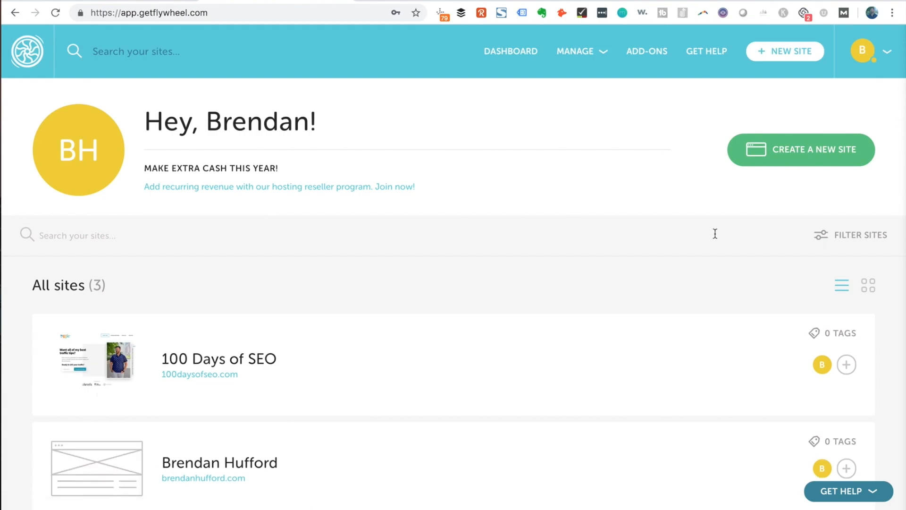
click(808, 156)
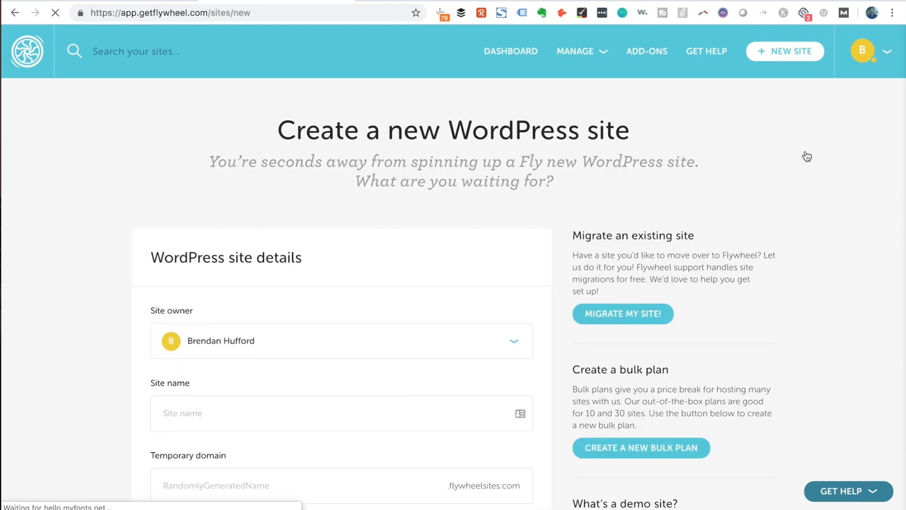
scroll(96, 338, down, 2)
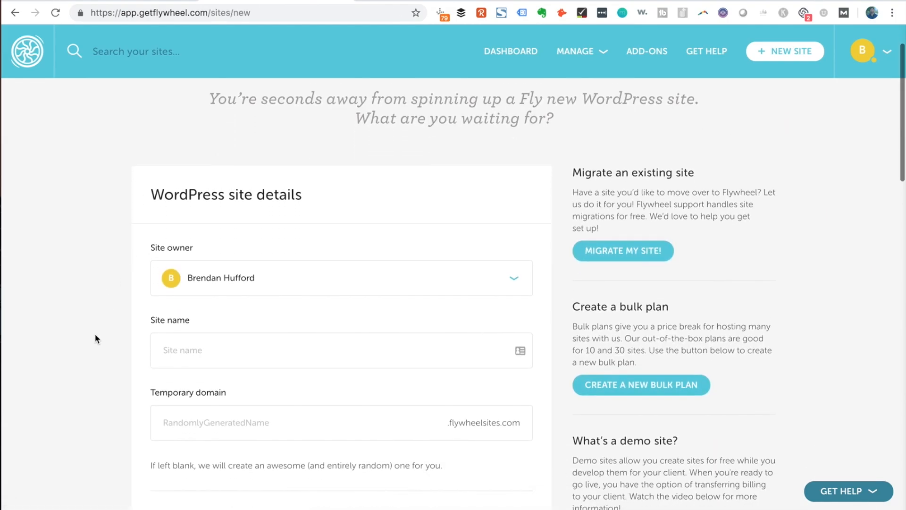
Name the site 'Build a Blog Fast' with temporary domain buildablogfast.flywheelsites.com
click(215, 345)
text(Build a Blog F)
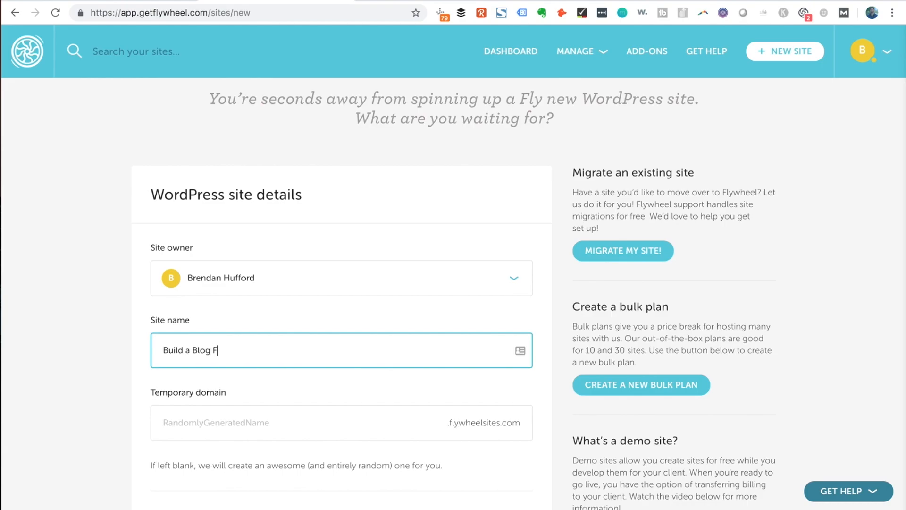
text(ast)
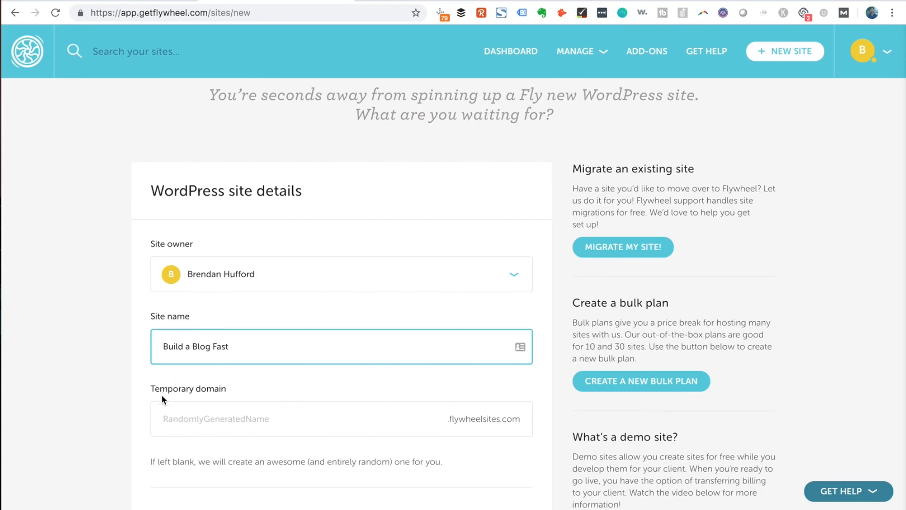
scroll(162, 395, down, 3)
click(282, 320)
text(buildablogfast)
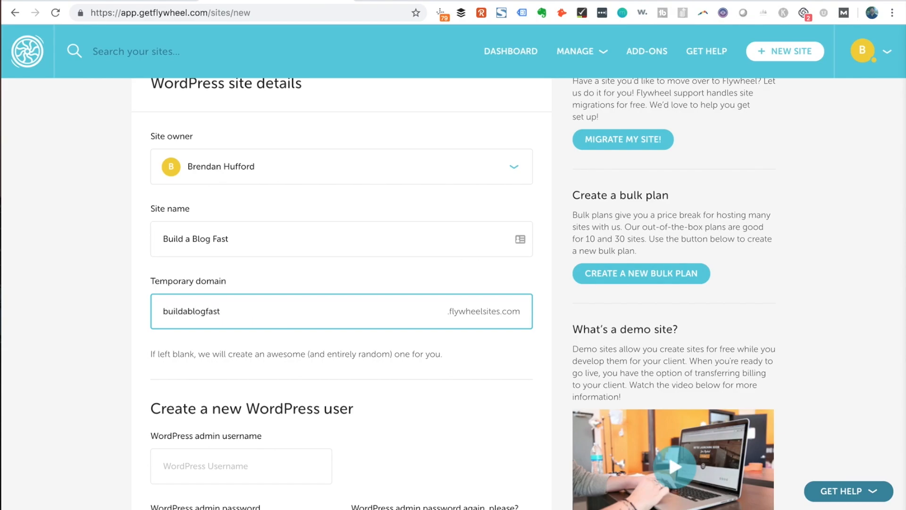
scroll(249, 326, down, 4)
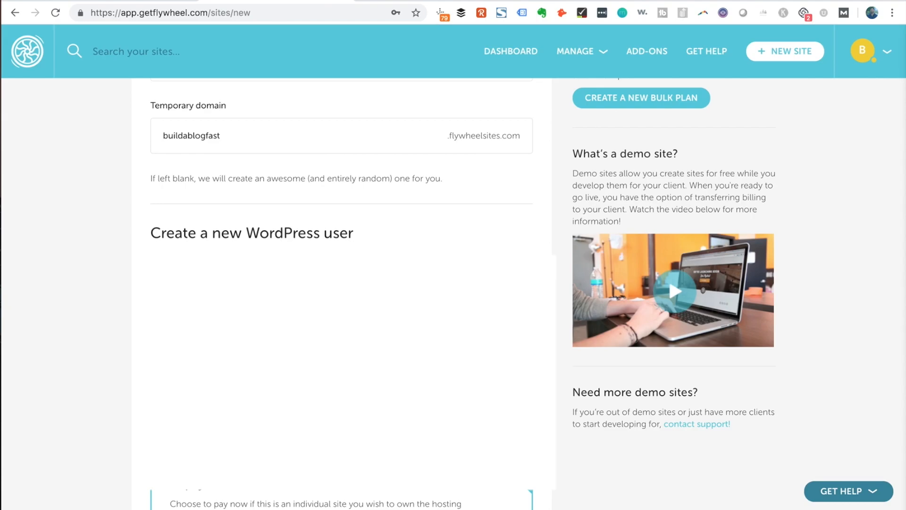
scroll(454, 283, down, 5)
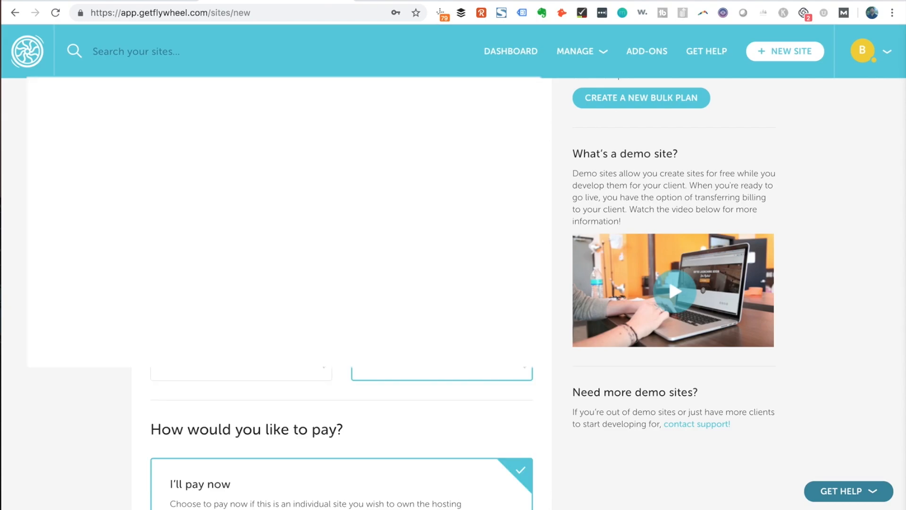
scroll(453, 283, down, 1)
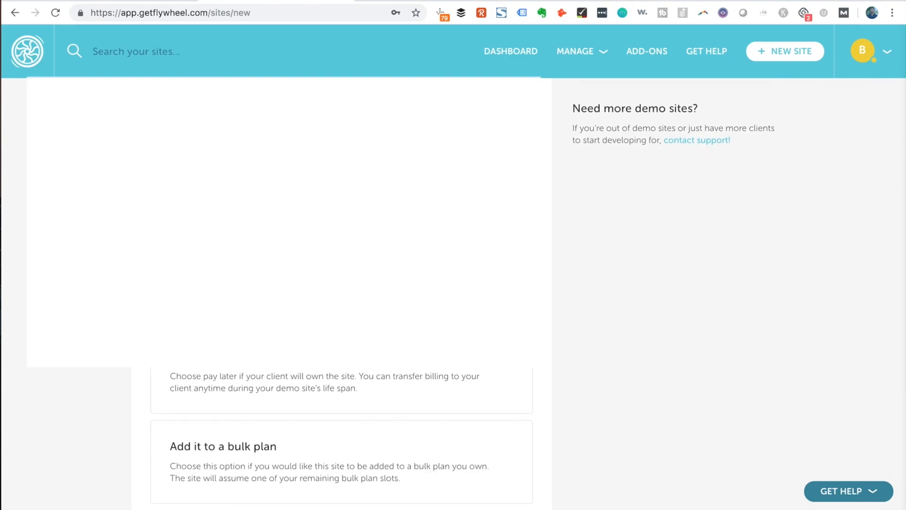
scroll(350, 237, down, 1)
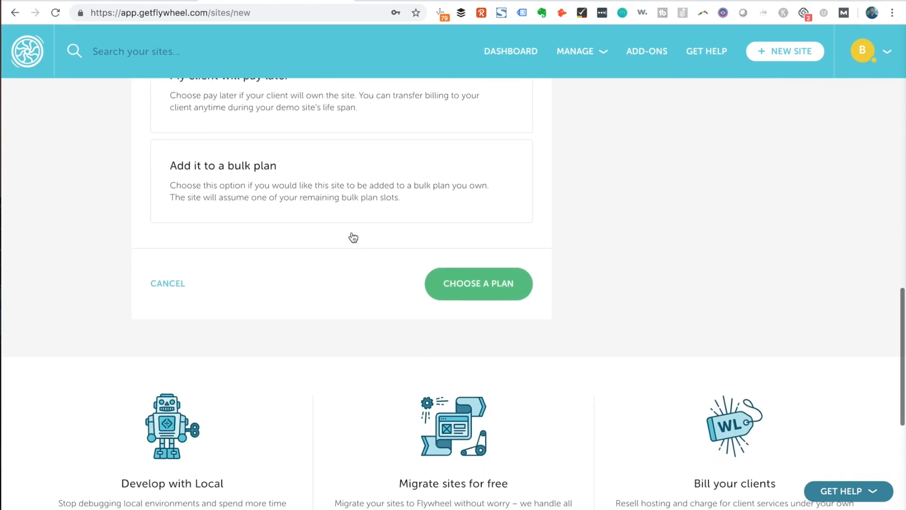
Choose the Tiny hosting plan with monthly billing
click(484, 293)
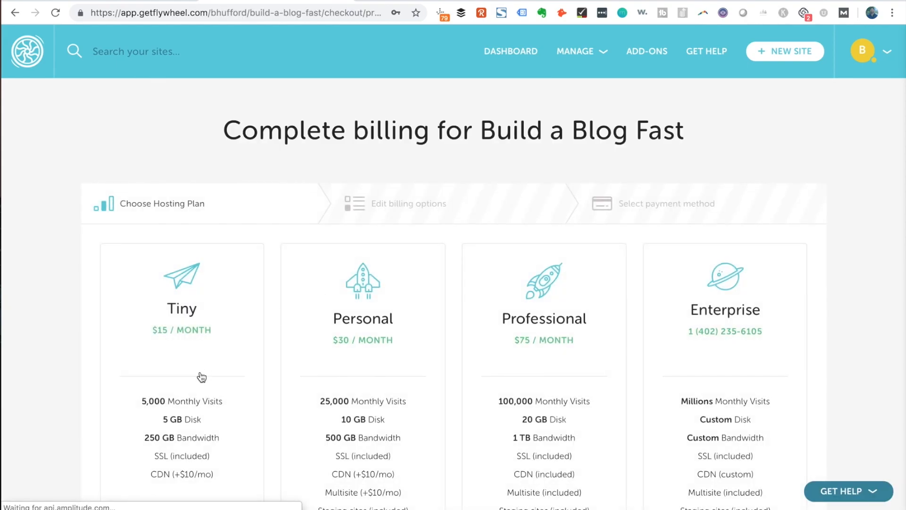
scroll(201, 376, down, 2)
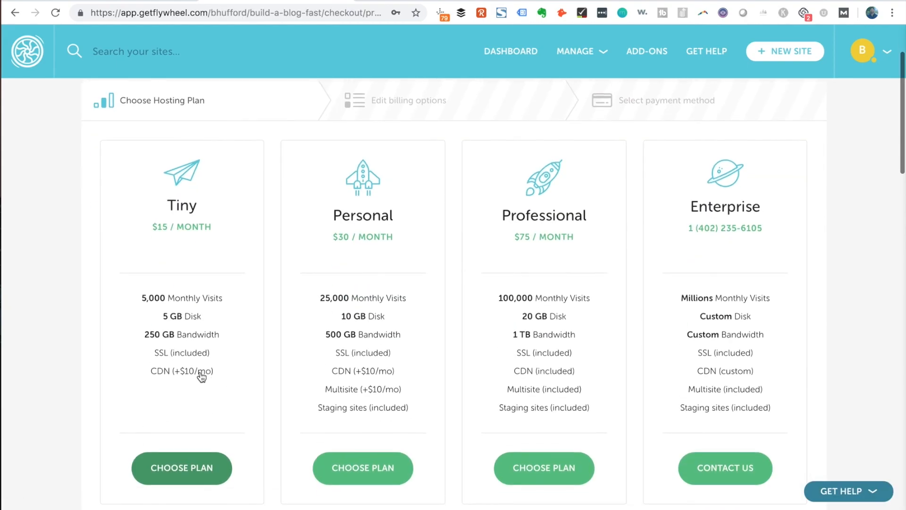
click(183, 468)
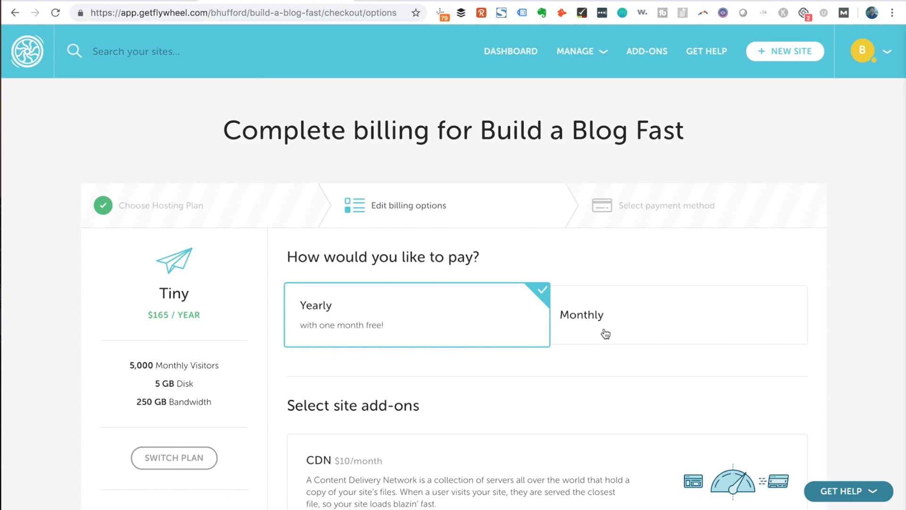
click(620, 324)
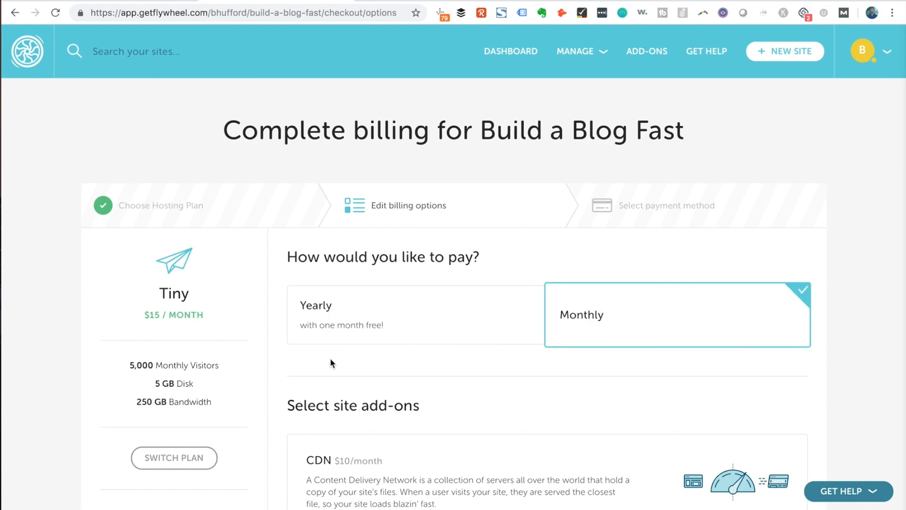
Add free Simple SSL and pay the $15.00 checkout to create the site
scroll(330, 358, down, 4)
scroll(330, 357, down, 1)
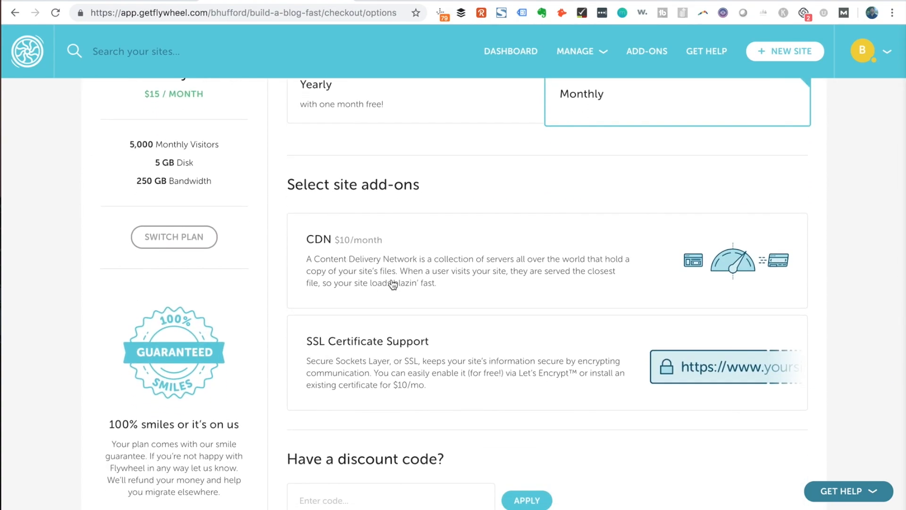
click(363, 378)
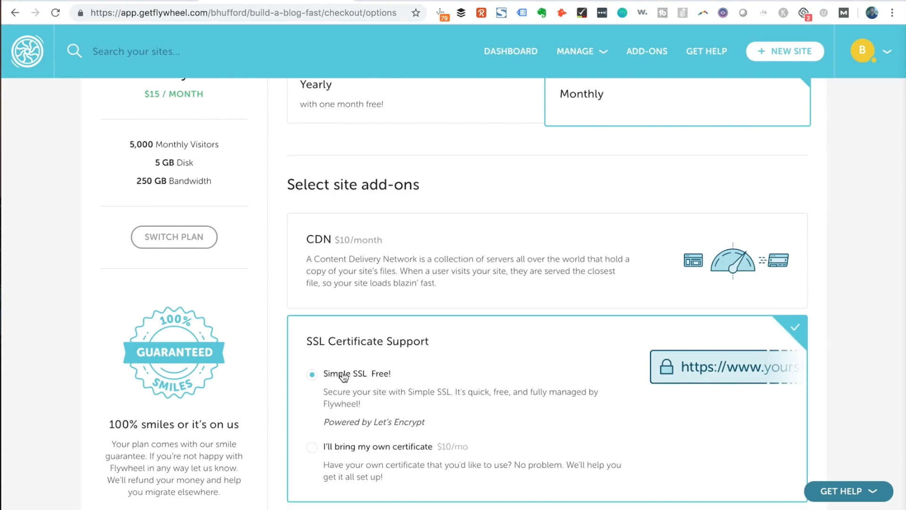
scroll(344, 376, down, 5)
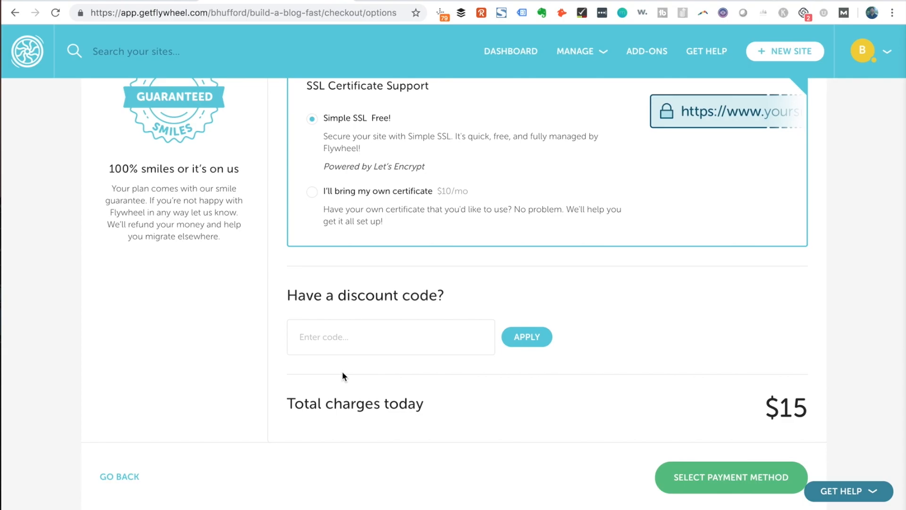
scroll(342, 375, down, 2)
click(746, 380)
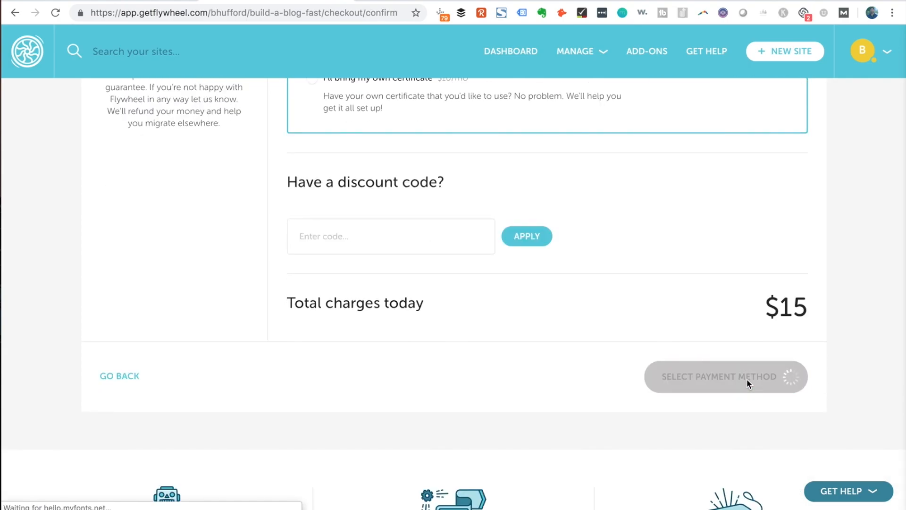
scroll(480, 354, down, 8)
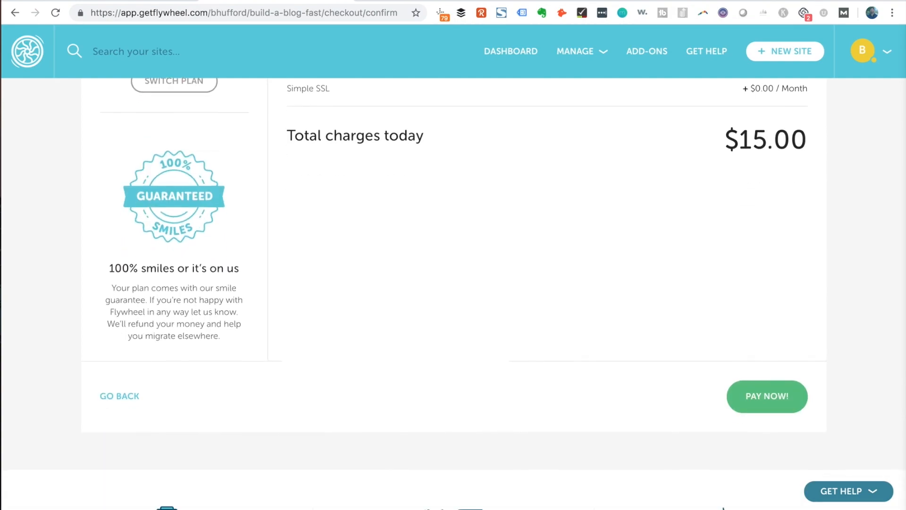
click(771, 399)
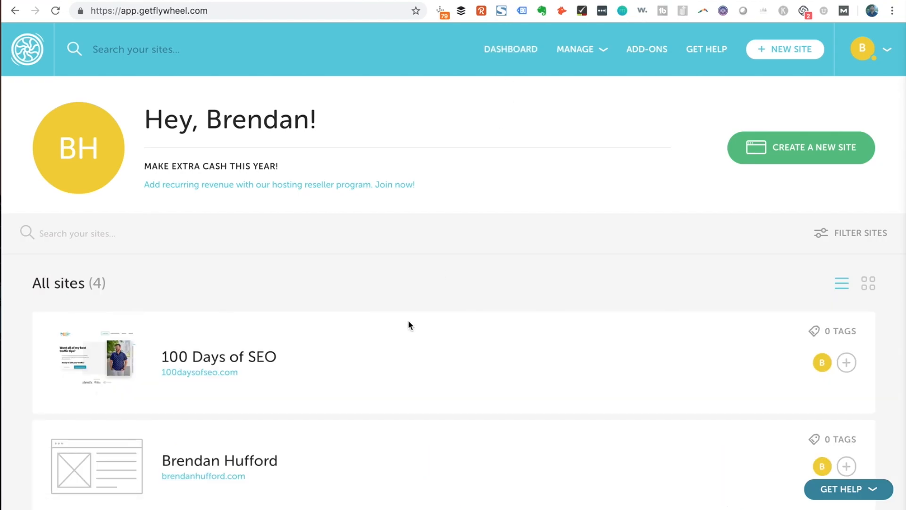
Open Build a Blog Fast from the dashboard's site list to view its overview
scroll(409, 322, down, 5)
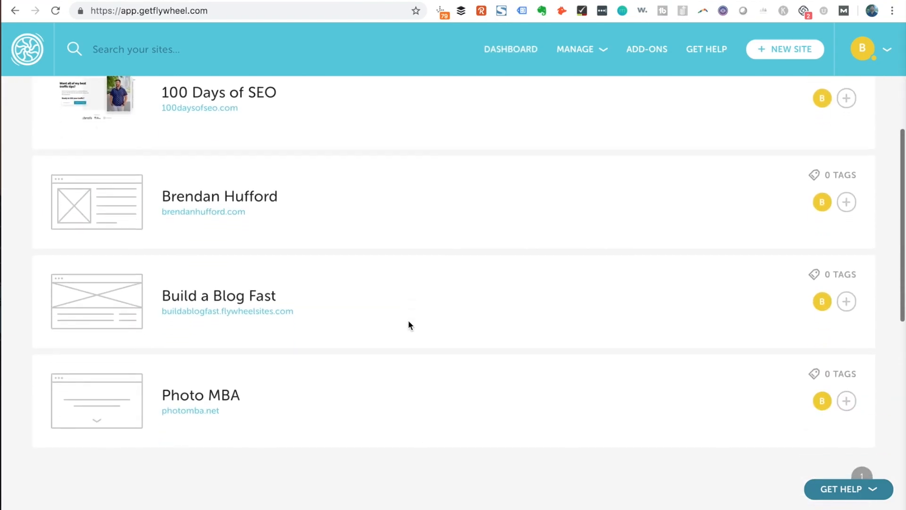
click(234, 297)
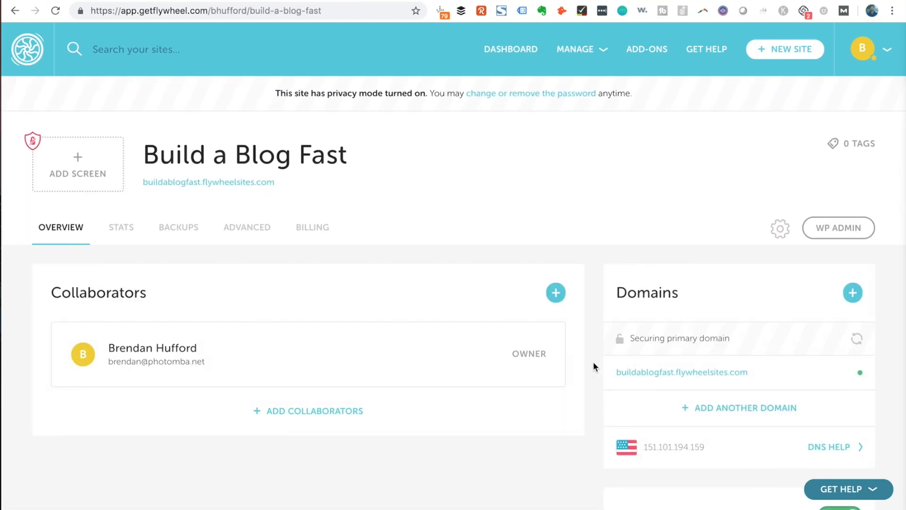
scroll(593, 366, down, 2)
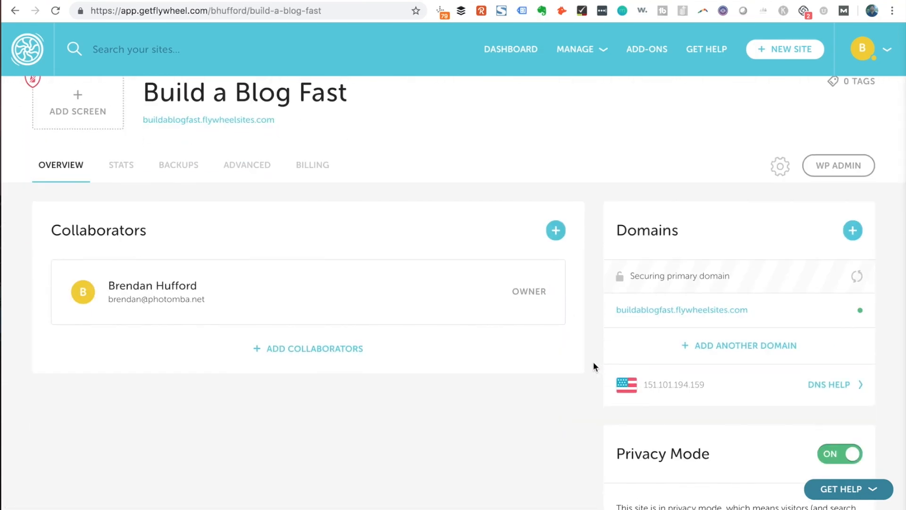
Add buildablogfast.com and its www version to the site's domains
click(742, 346)
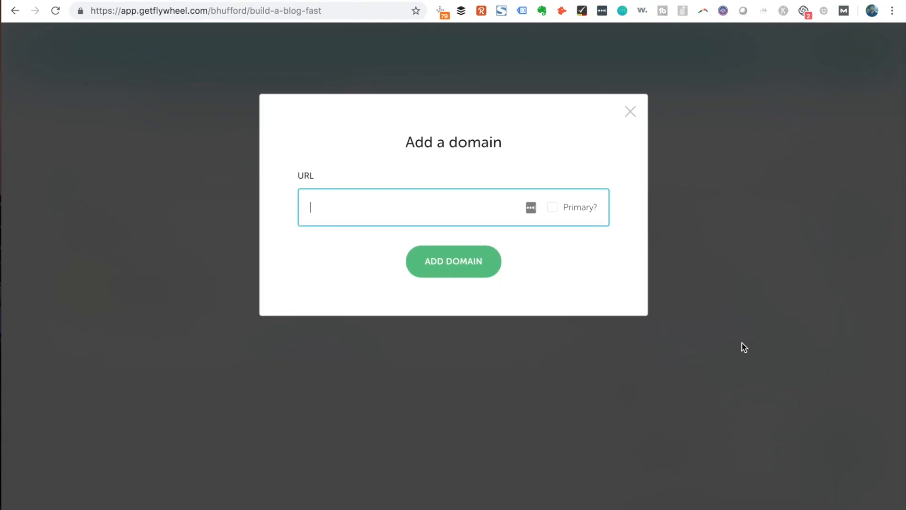
text(buildablogfast.com)
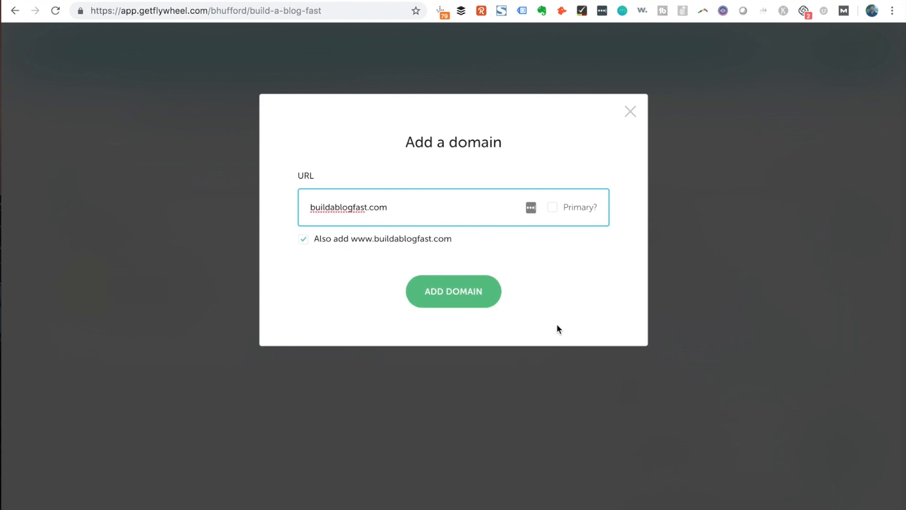
click(447, 295)
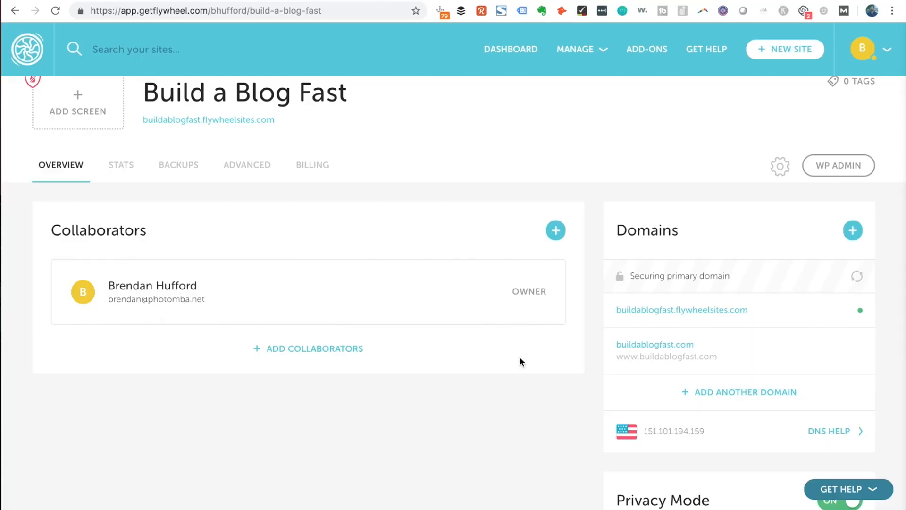
scroll(521, 362, down, 2)
Make buildablogfast.com the primary domain and check its warning
click(857, 295)
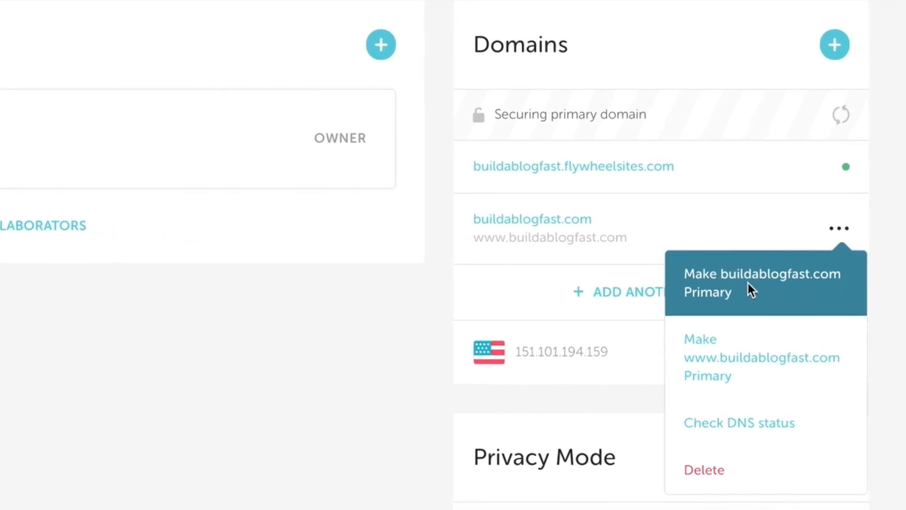
click(750, 284)
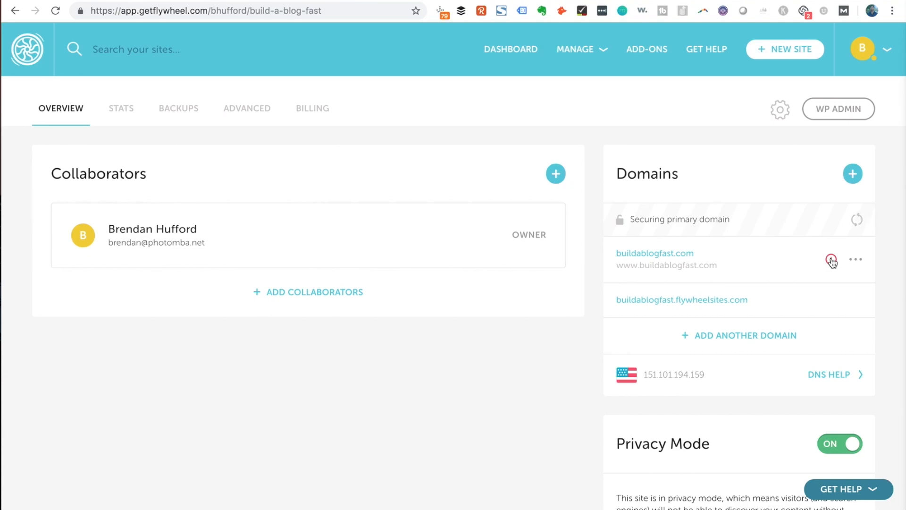
click(832, 261)
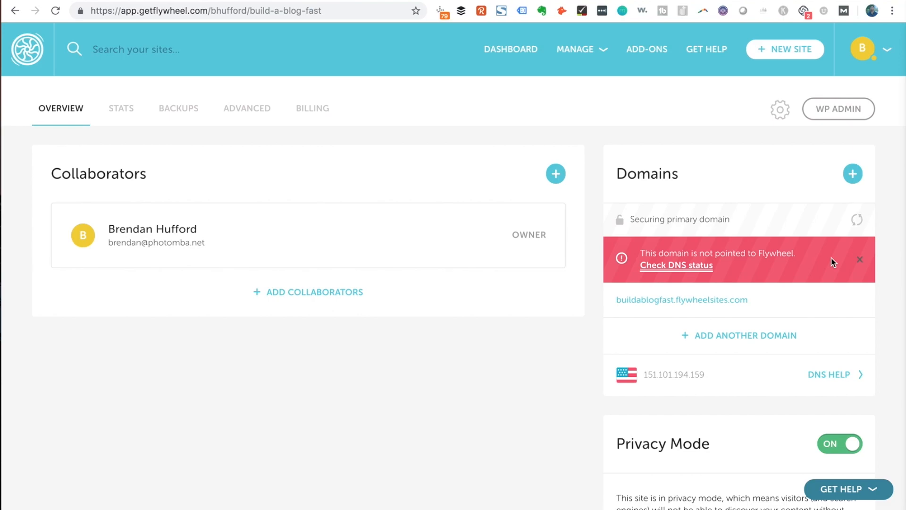
Copy the site's IP address 151.101.194.159 from the Domains panel
drag(706, 375, 646, 378)
key(super+c)
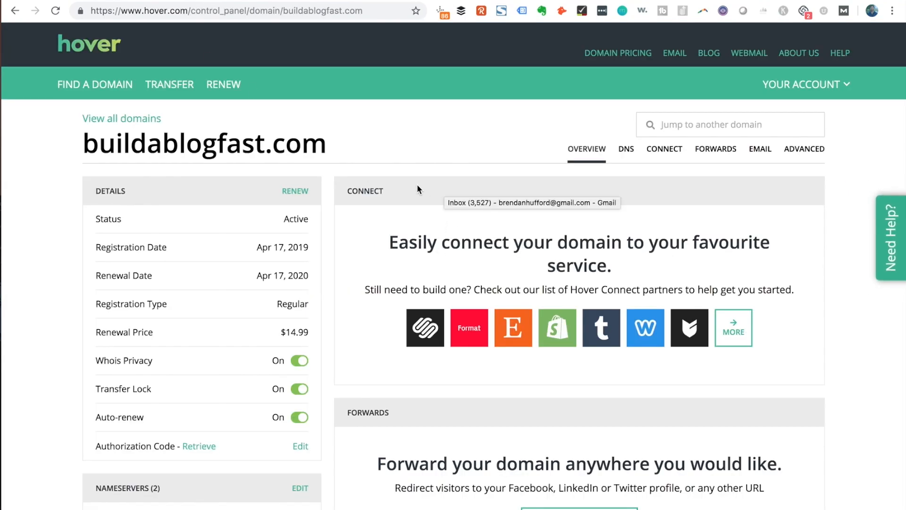
Change the wildcard and @ A records from 64.98.145.30 to 151.101.194.159
click(626, 148)
click(777, 245)
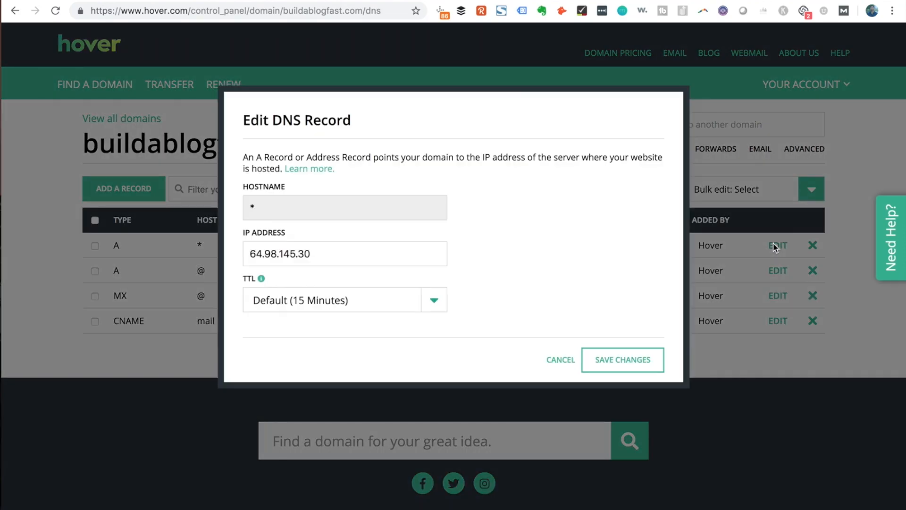
drag(335, 254, 228, 258)
key(super+v)
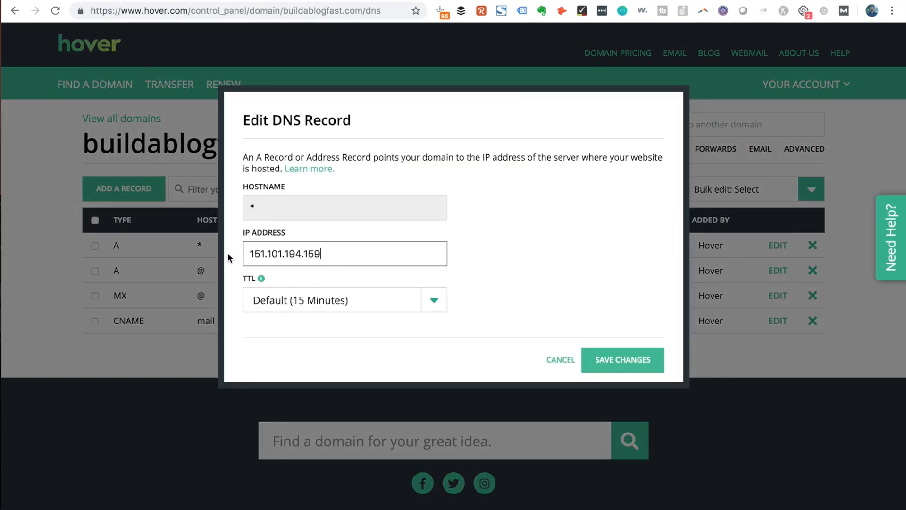
click(614, 361)
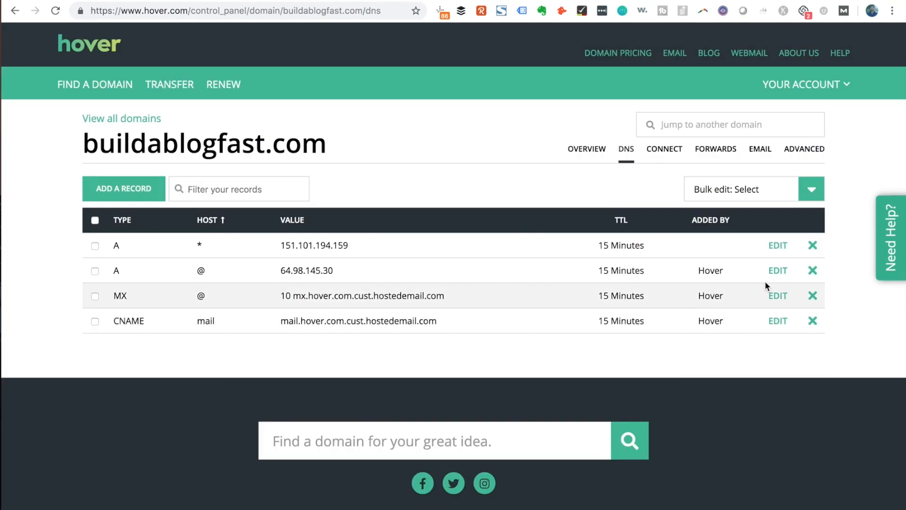
click(778, 271)
drag(336, 253, 222, 258)
key(super+v)
click(614, 360)
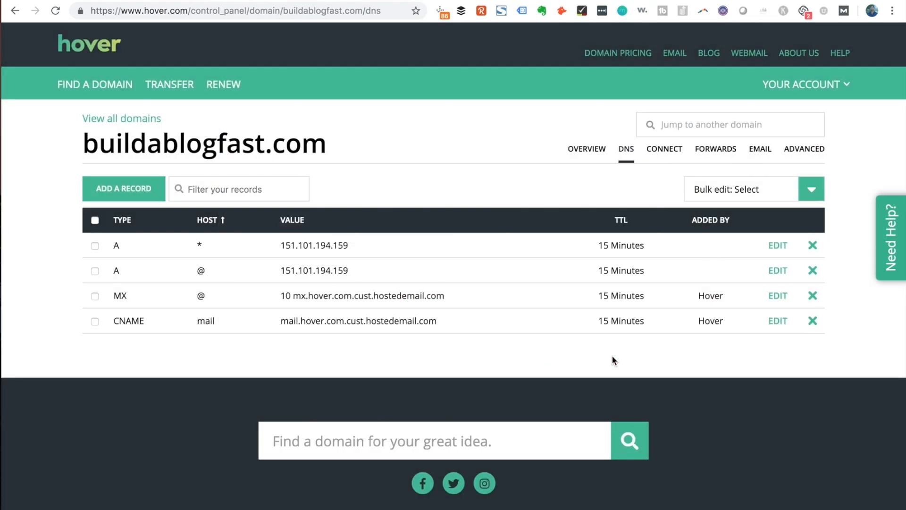
click(368, 1)
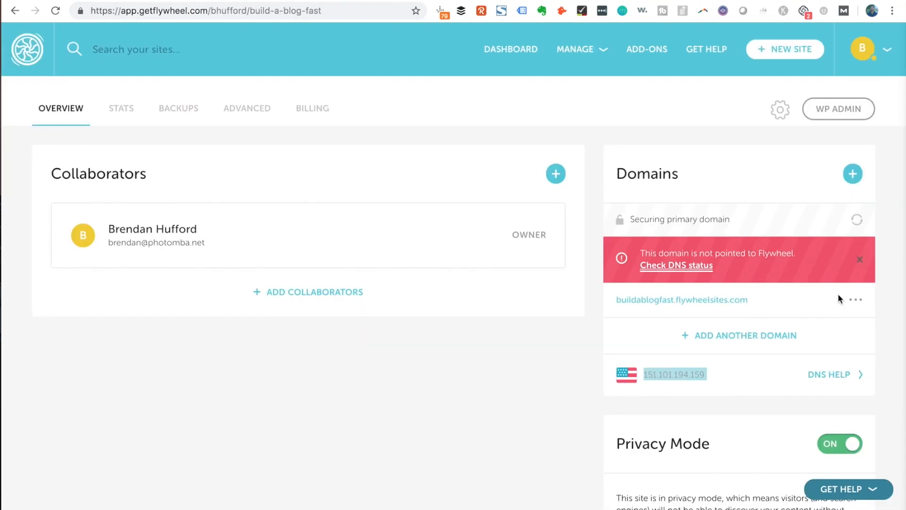
Recheck buildablogfast.com's DNS status, then go to the Flywheel DNS Checker
click(676, 265)
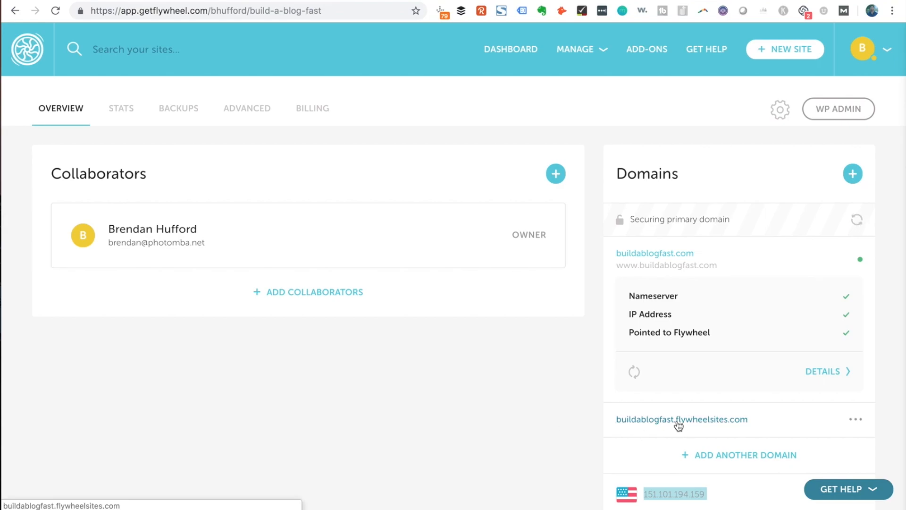
click(264, 1)
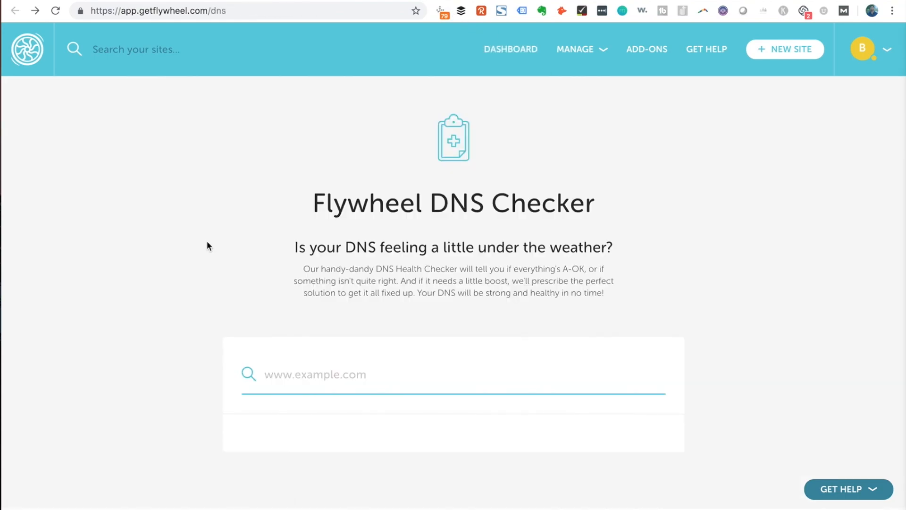
Run the DNS Checker on buildablogfast.com and review which hosts return 151.101.194.159
click(291, 378)
text(bu)
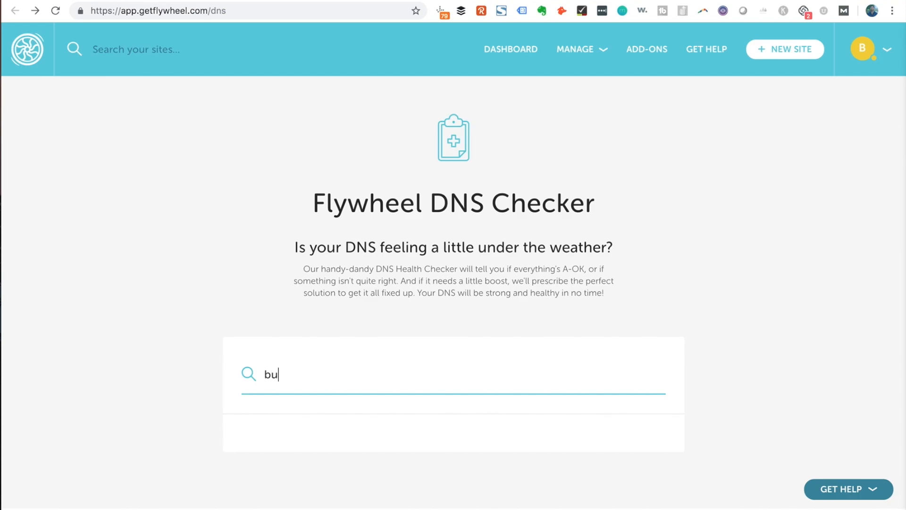
text(ildablogfast.com)
key(Return)
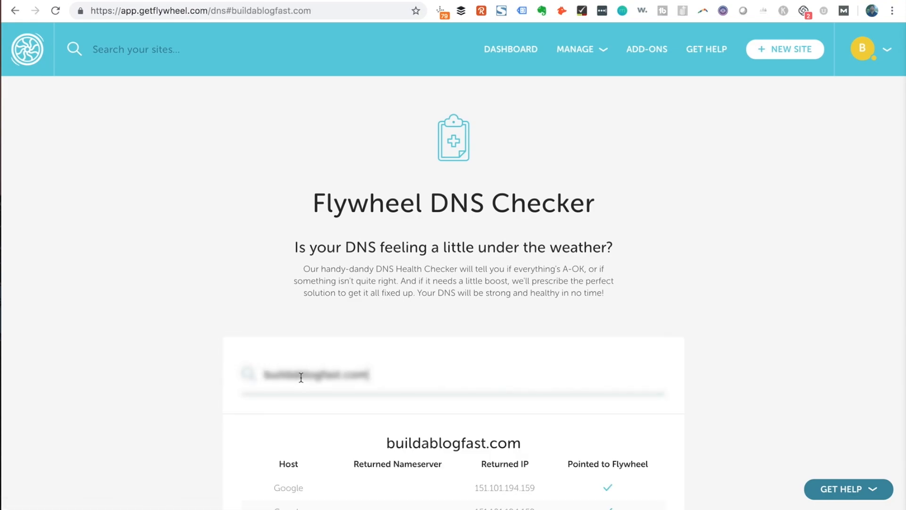
scroll(215, 293, down, 3)
scroll(214, 290, down, 3)
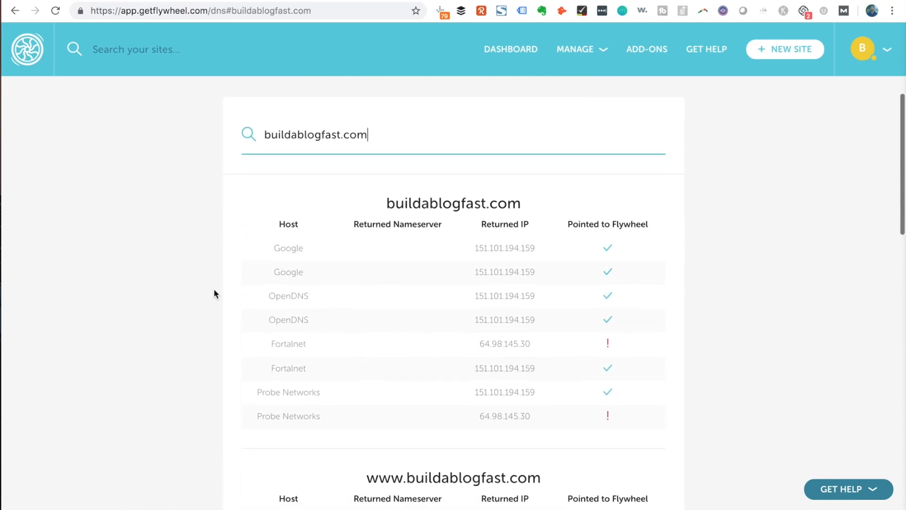
scroll(214, 290, down, 1)
scroll(214, 290, down, 1)
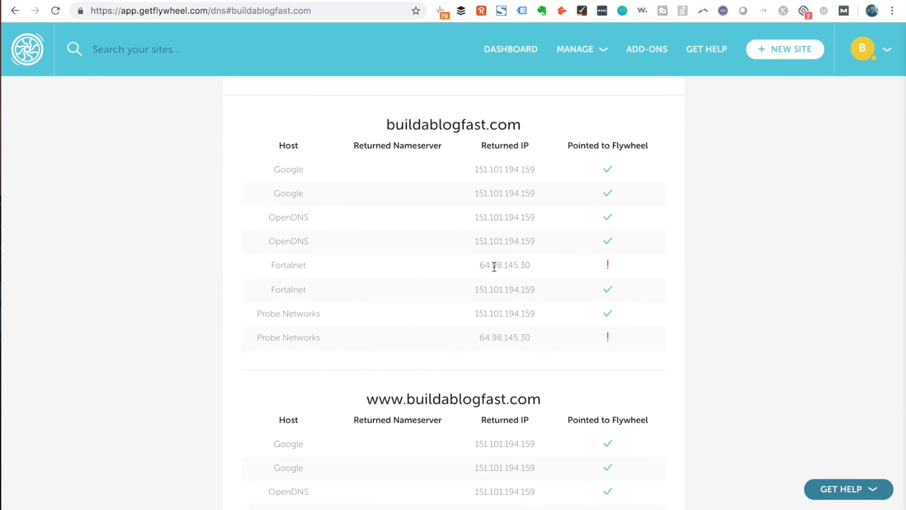
scroll(418, 329, down, 4)
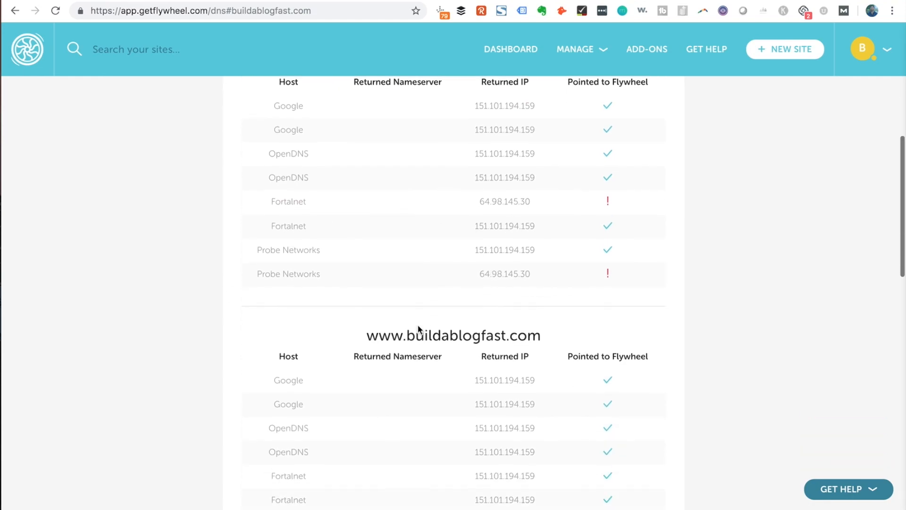
scroll(418, 329, up, 4)
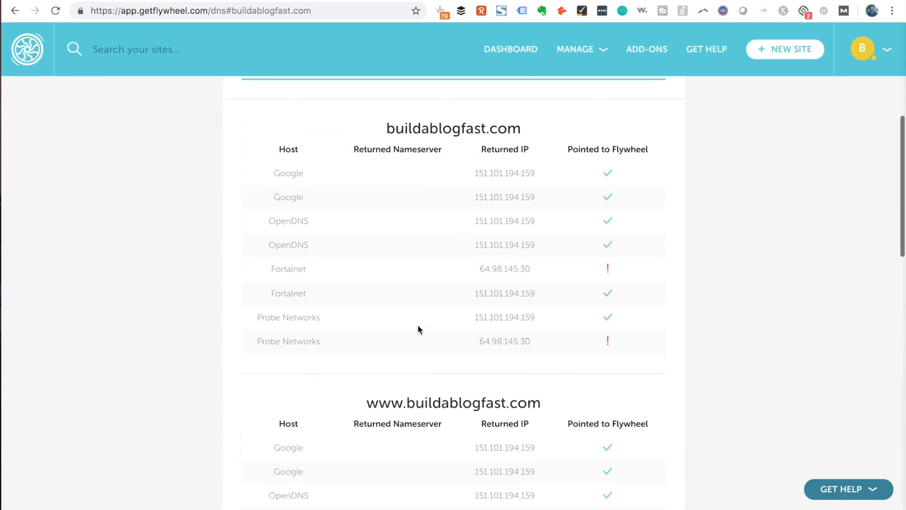
scroll(417, 329, up, 7)
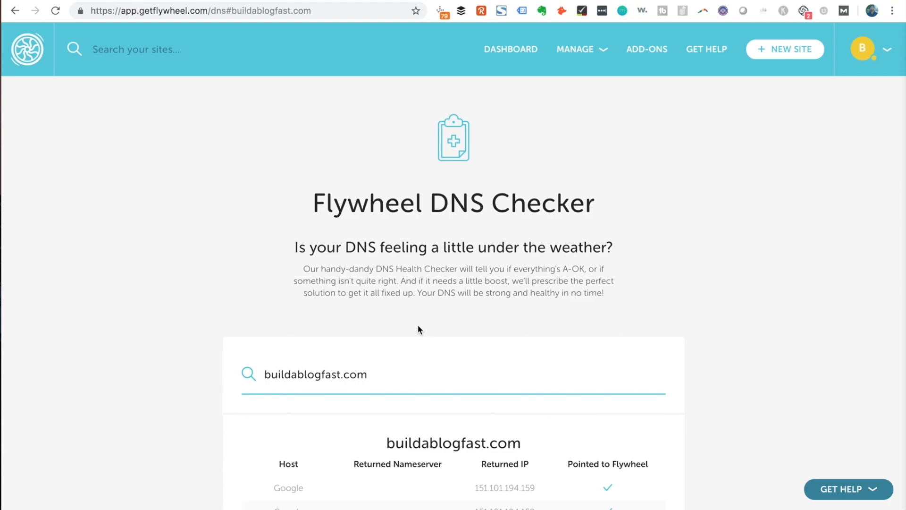
click(511, 50)
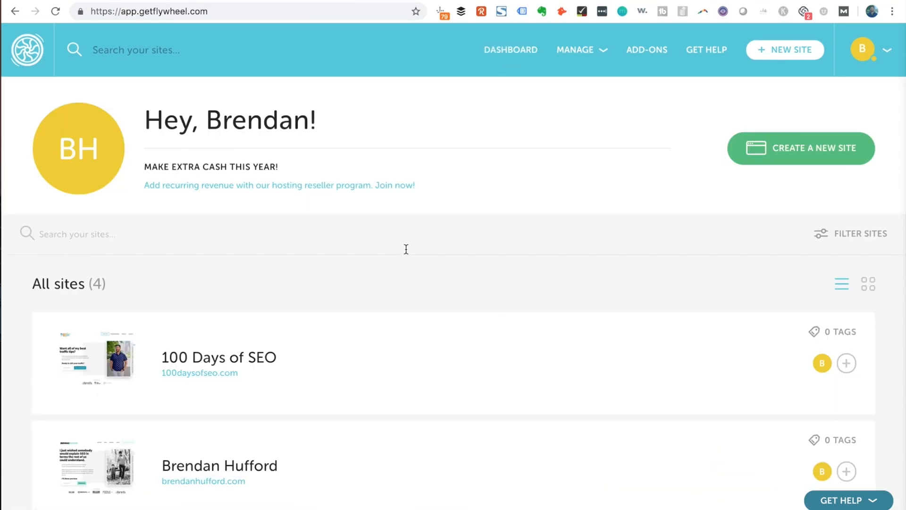
Open Build a Blog Fast's overview and its SSL setup form
scroll(405, 249, down, 6)
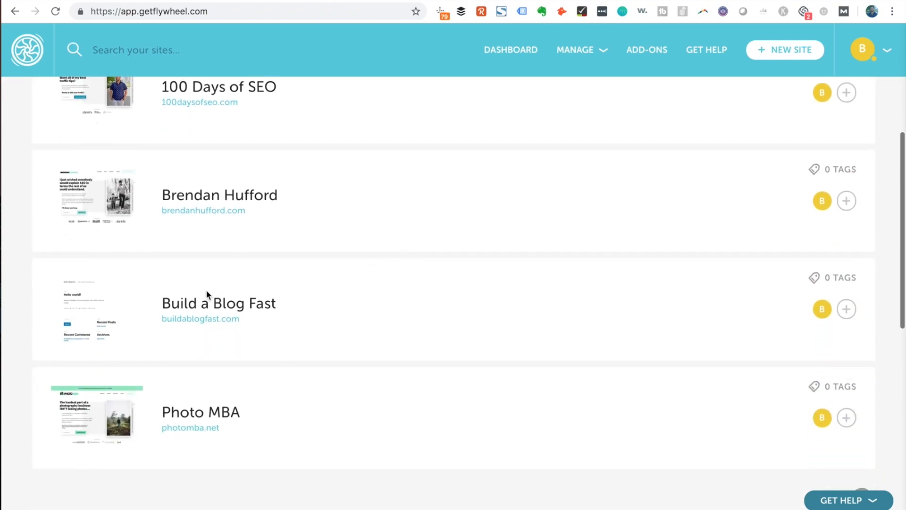
click(211, 321)
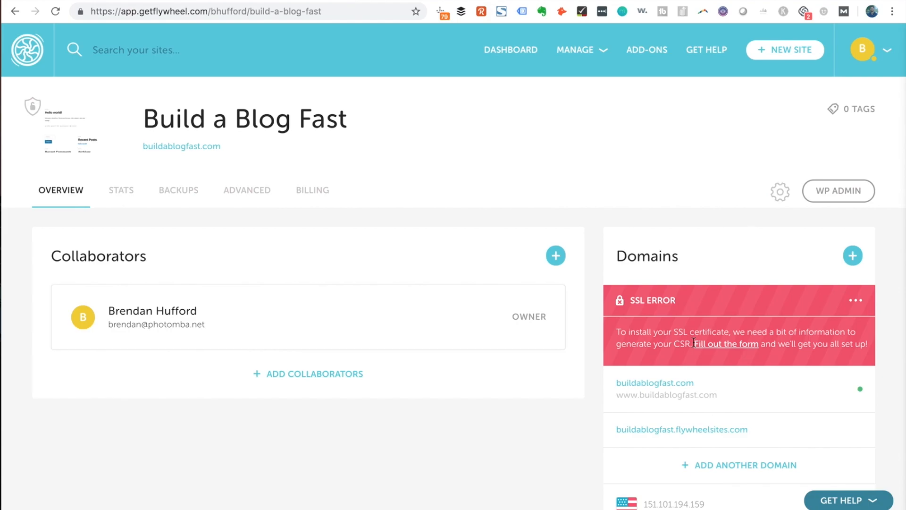
click(741, 349)
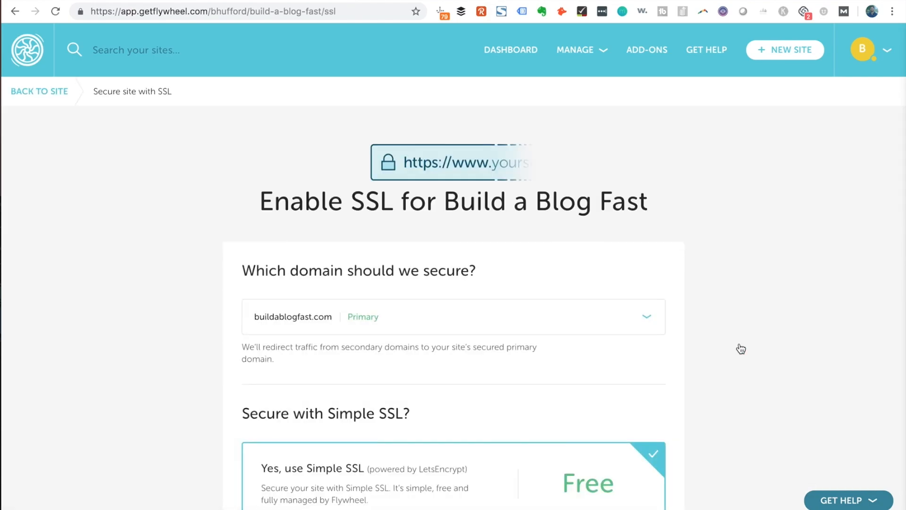
Enter city Chicago, state Illinois and a contact email, then complete SSL setup
scroll(741, 348, down, 10)
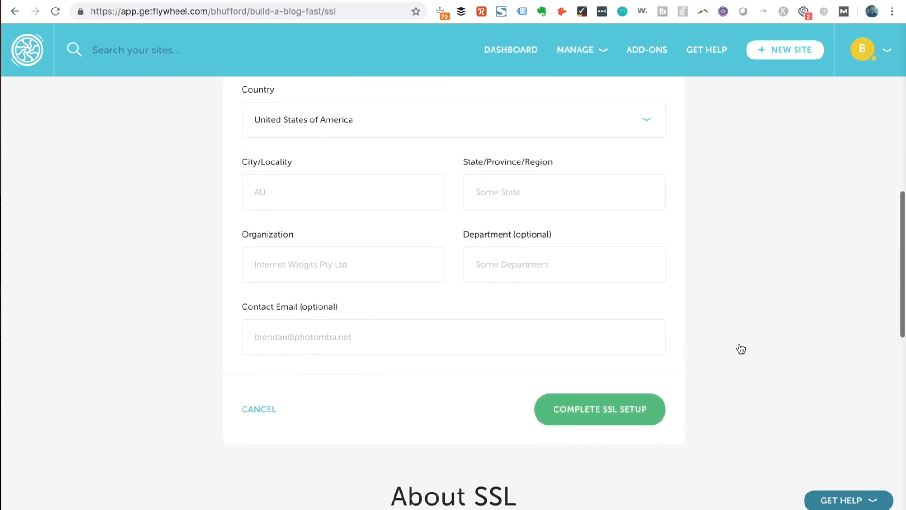
click(322, 195)
text(Chicago)
key(Tab)
text(Ilinois)
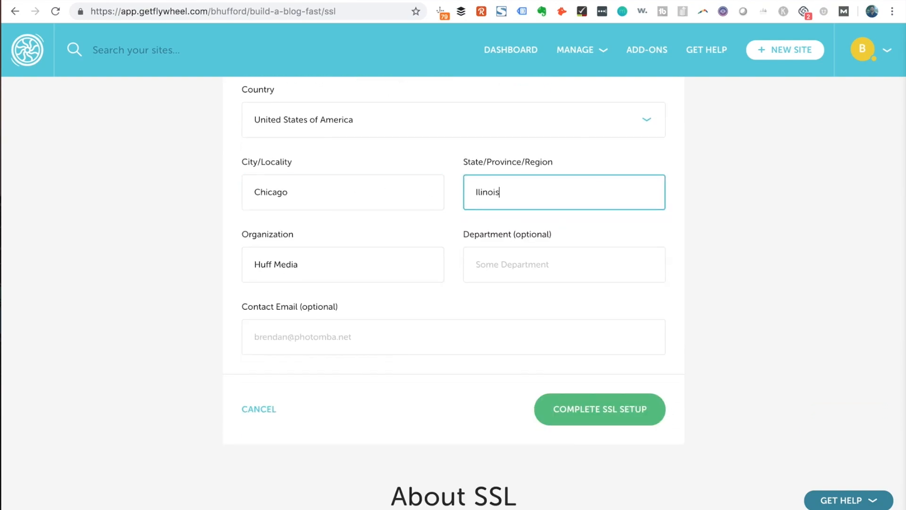
click(480, 193)
text(l)
click(351, 343)
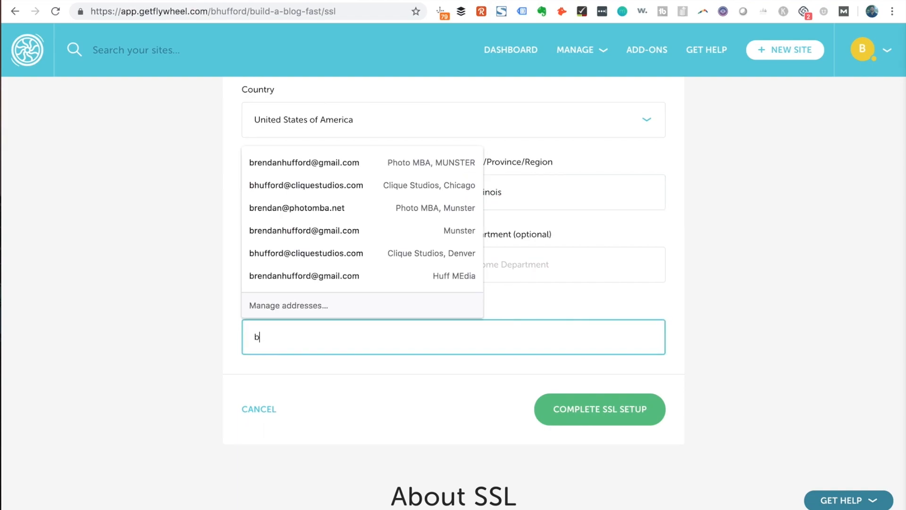
click(445, 412)
click(601, 409)
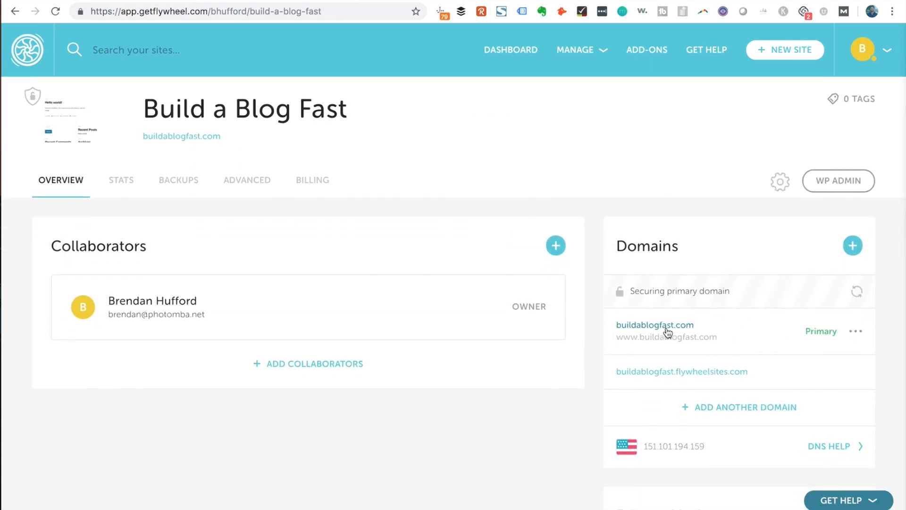
Open buildablogfast.com and sign in via the footer Log in link with the admin username and password
click(666, 328)
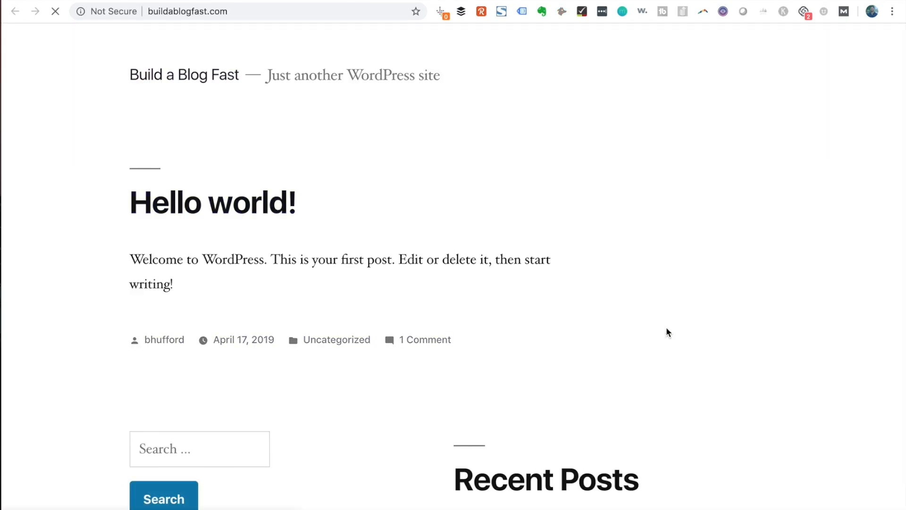
scroll(666, 327, down, 10)
click(466, 314)
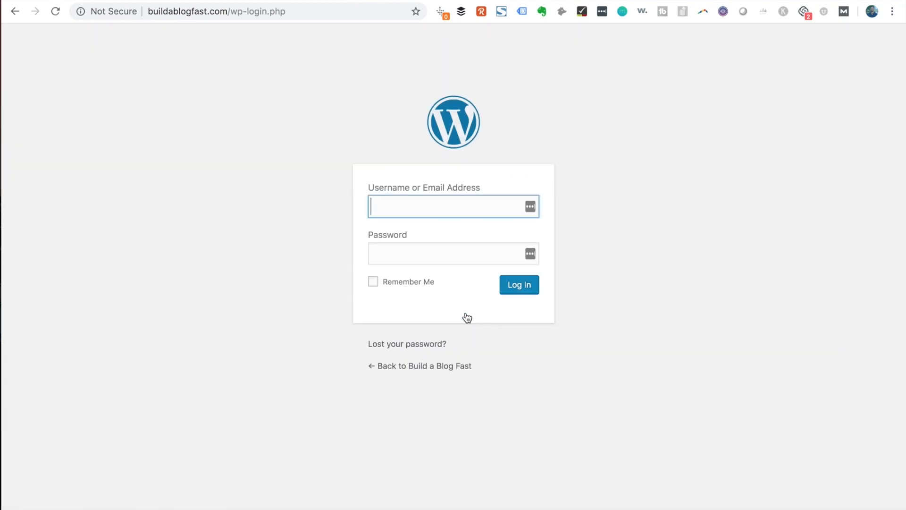
text(...)
key(Tab)
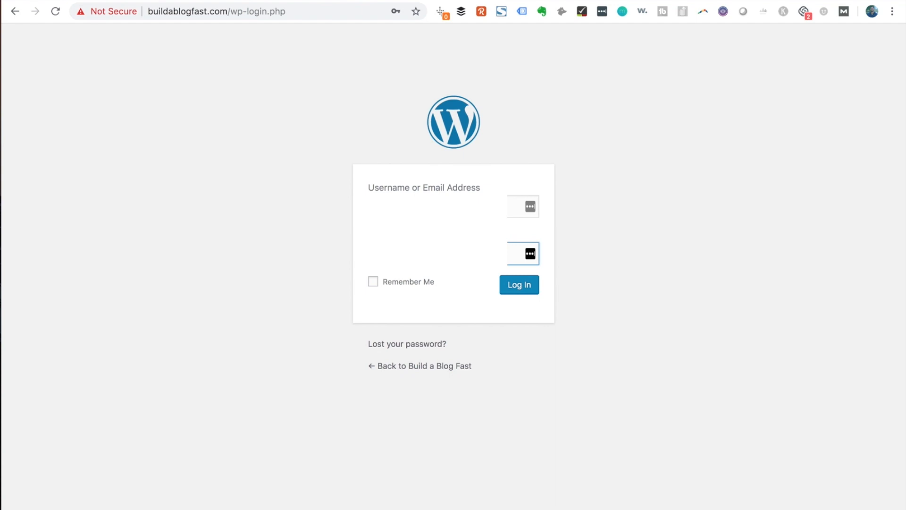
click(533, 290)
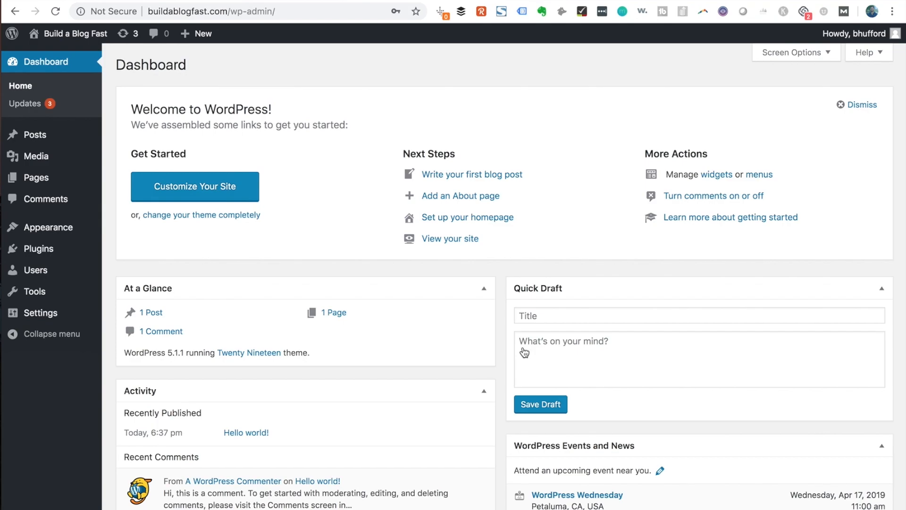
Activate the Twenty Seventeen theme from Appearance > Themes
mouse_move(31, 232)
click(124, 229)
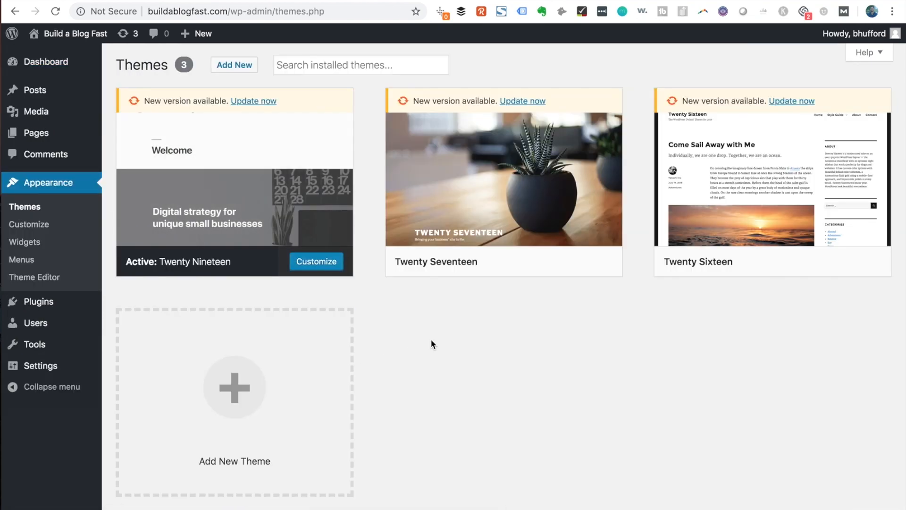
mouse_move(534, 202)
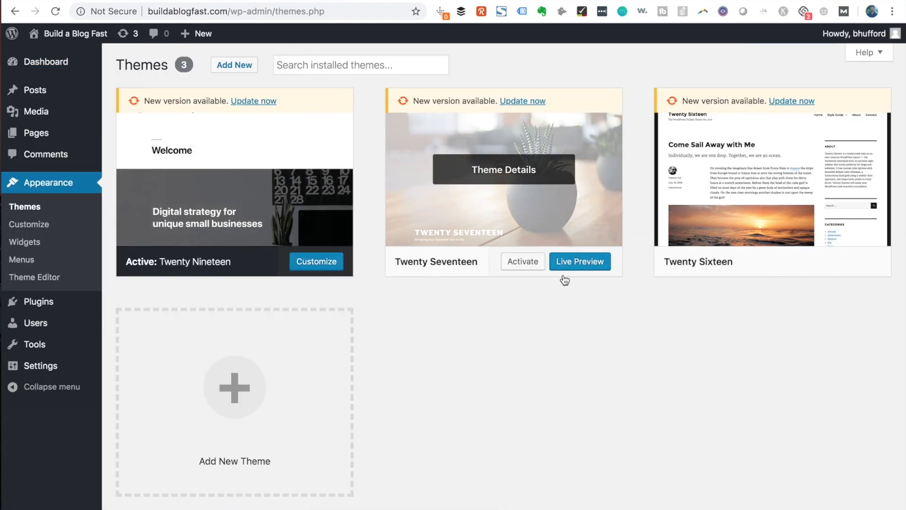
click(527, 262)
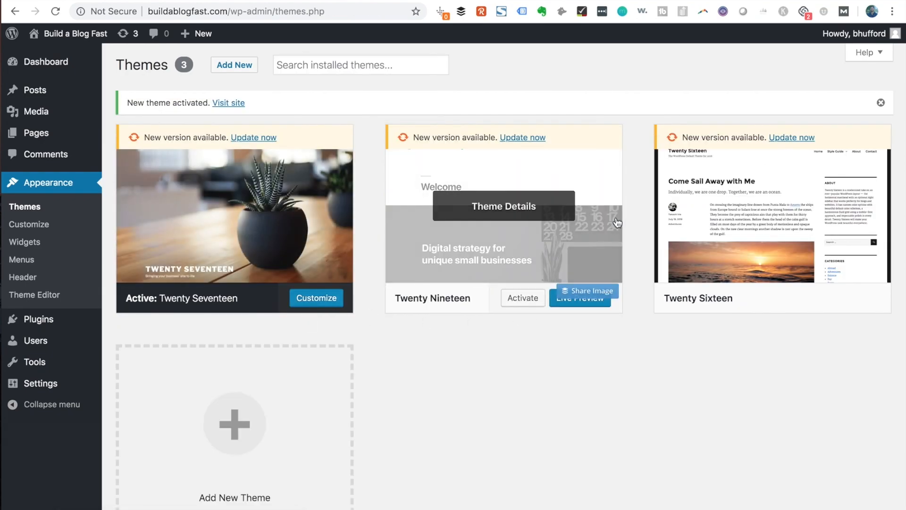
Visit the live site and scroll through the front page in its Twenty Seventeen look
mouse_move(65, 33)
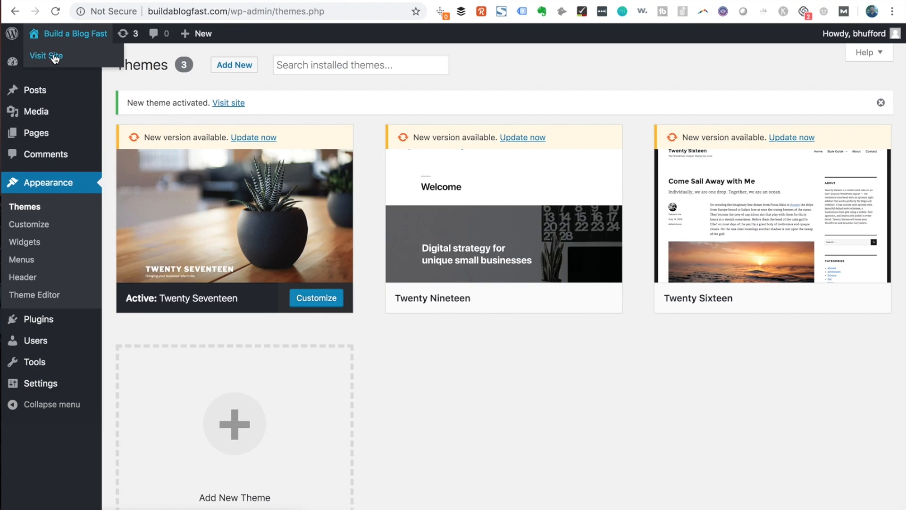
click(538, 0)
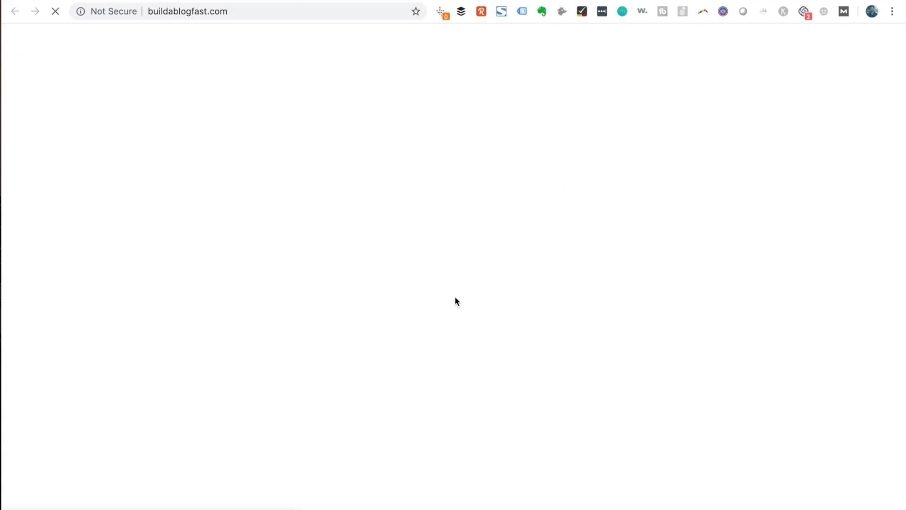
scroll(455, 298, down, 10)
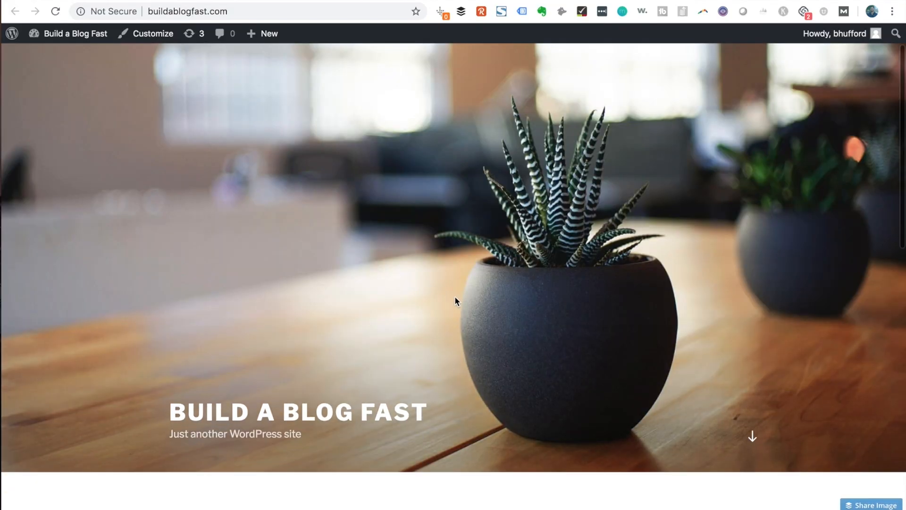
scroll(455, 296, down, 8)
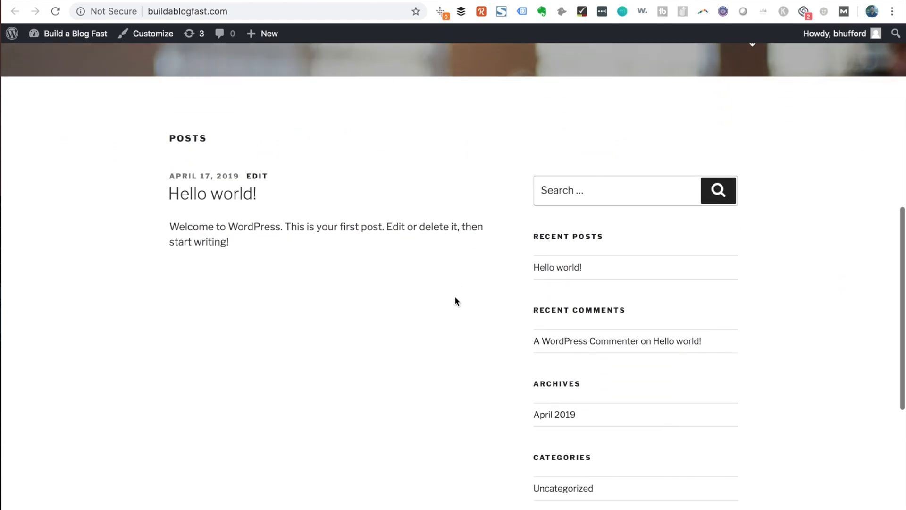
scroll(455, 296, up, 15)
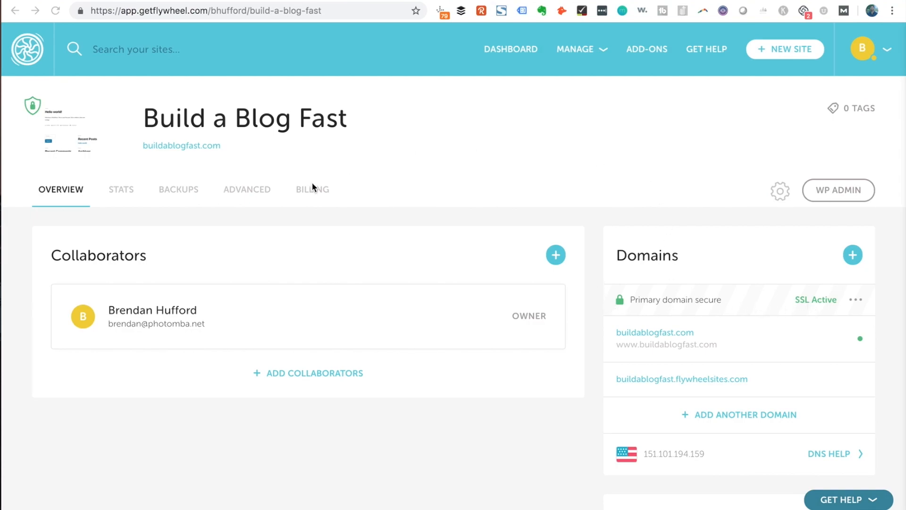
Open Build a Blog Fast's Advanced tab and toggle the Force HTTPS setting
click(417, 165)
click(246, 190)
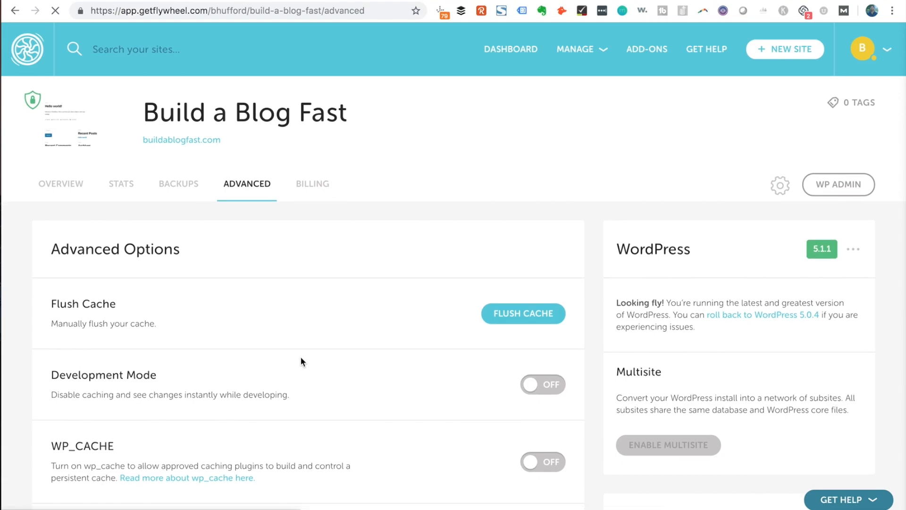
scroll(301, 359, down, 6)
click(558, 310)
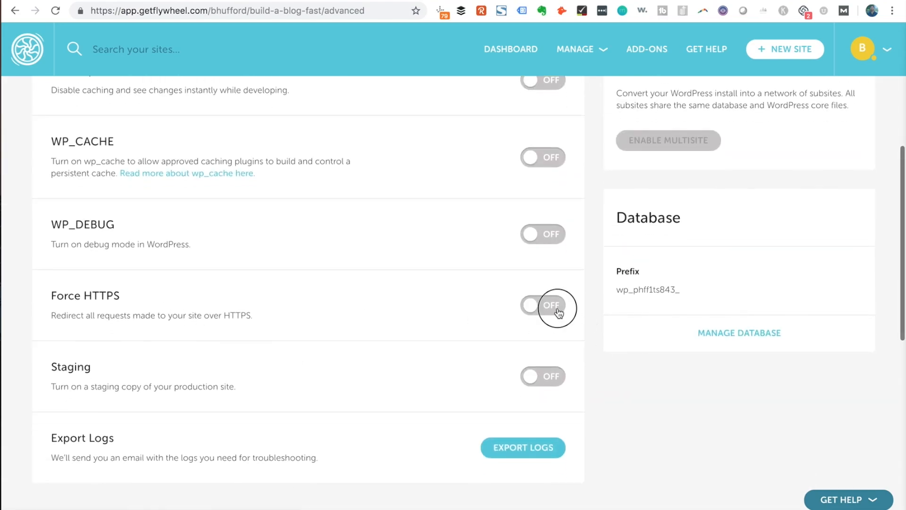